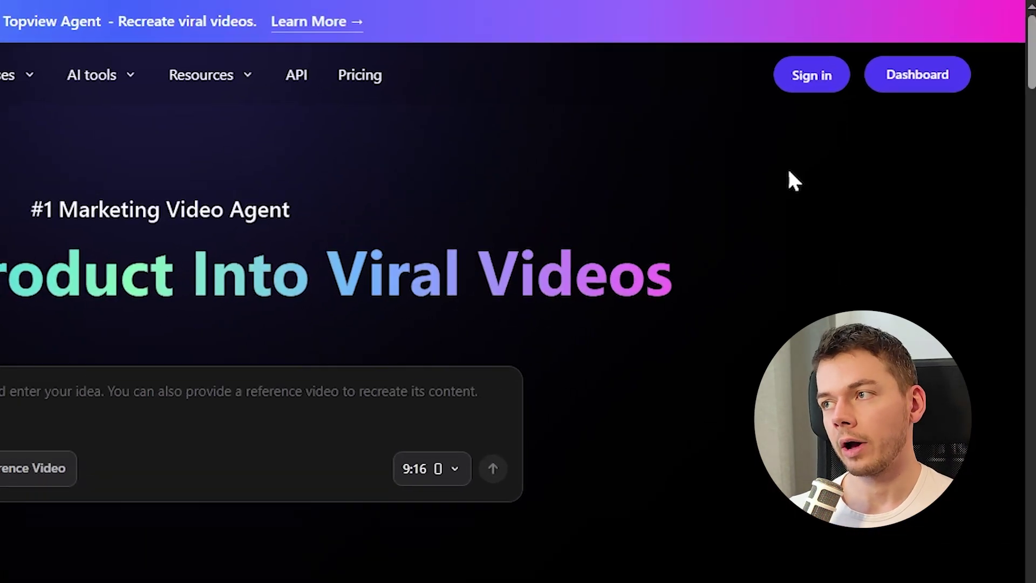
Go to the dashboard, browse the available creation tools and open the Viral Video Agent.
{"action": "left_click", "coordinate": [914, 48]}
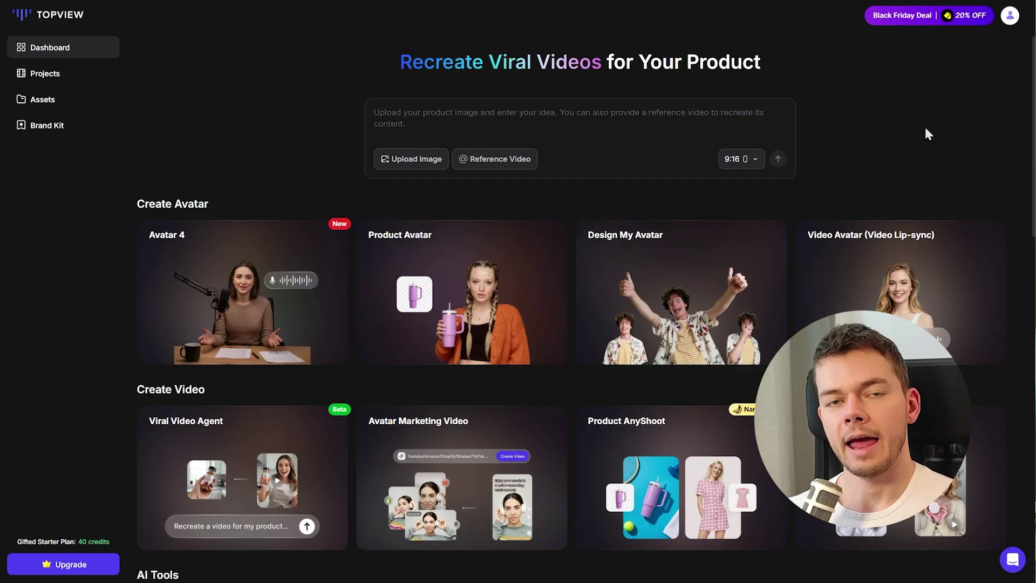
{"action": "scroll", "coordinate": [877, 143], "scroll_direction": "down", "scroll_amount": 13}
{"action": "scroll", "coordinate": [878, 143], "scroll_direction": "down", "scroll_amount": 2}
{"action": "scroll", "coordinate": [878, 143], "scroll_direction": "up", "scroll_amount": 15}
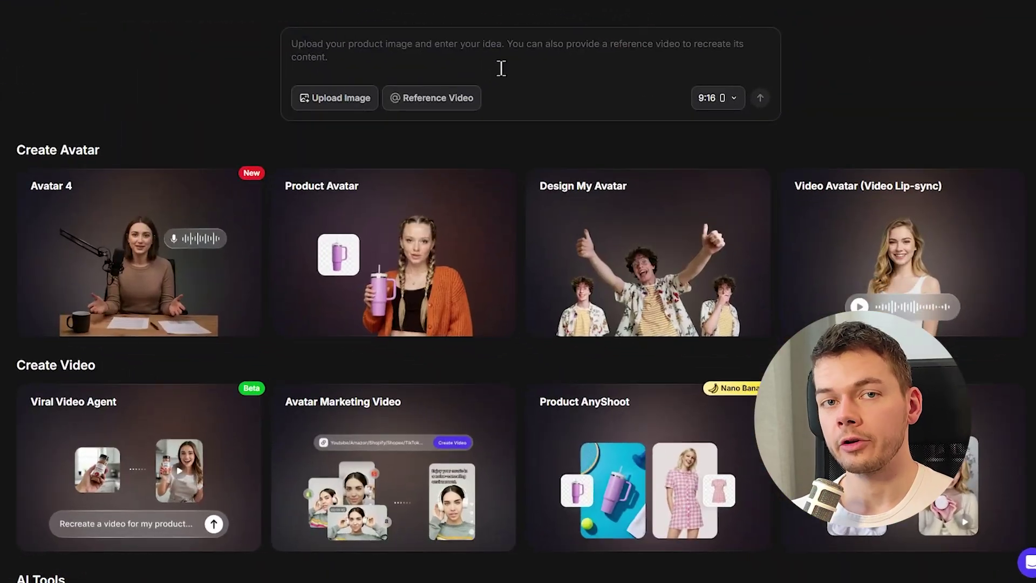
{"action": "scroll", "coordinate": [695, 308], "scroll_direction": "down", "scroll_amount": 6}
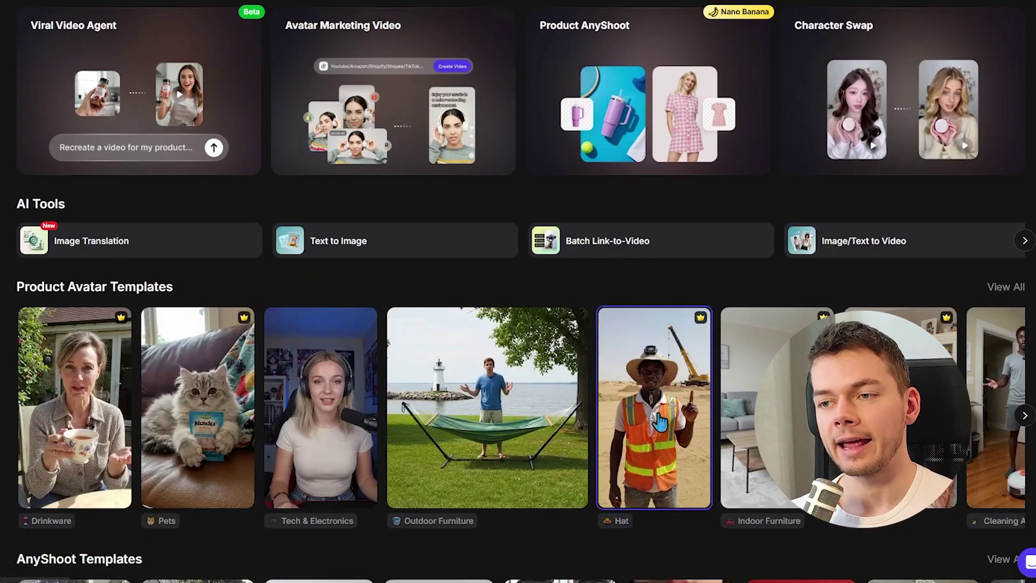
{"action": "scroll", "coordinate": [658, 423], "scroll_direction": "up", "scroll_amount": 6}
{"action": "scroll", "coordinate": [658, 423], "scroll_direction": "down", "scroll_amount": 3}
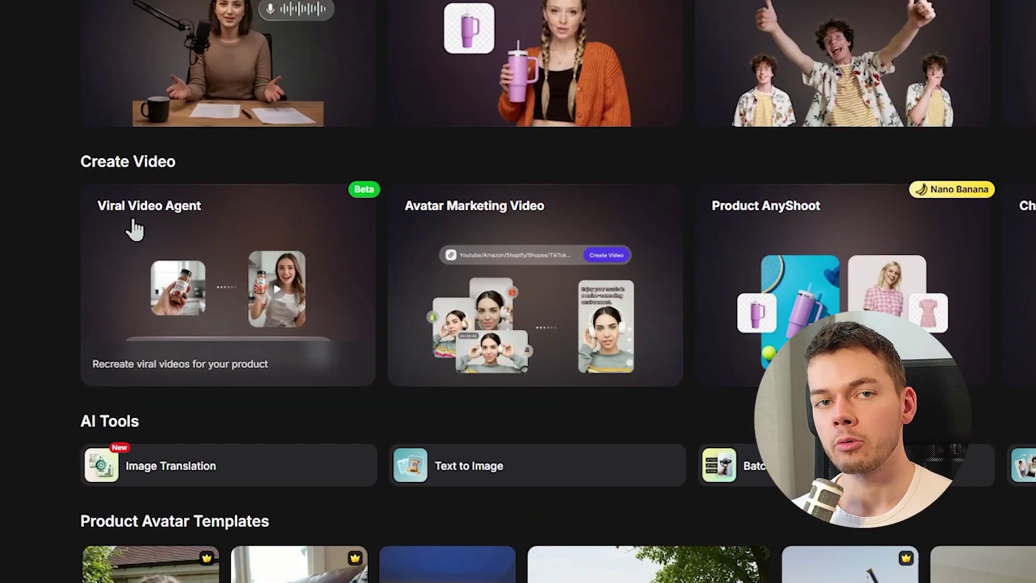
{"action": "left_click", "coordinate": [207, 270]}
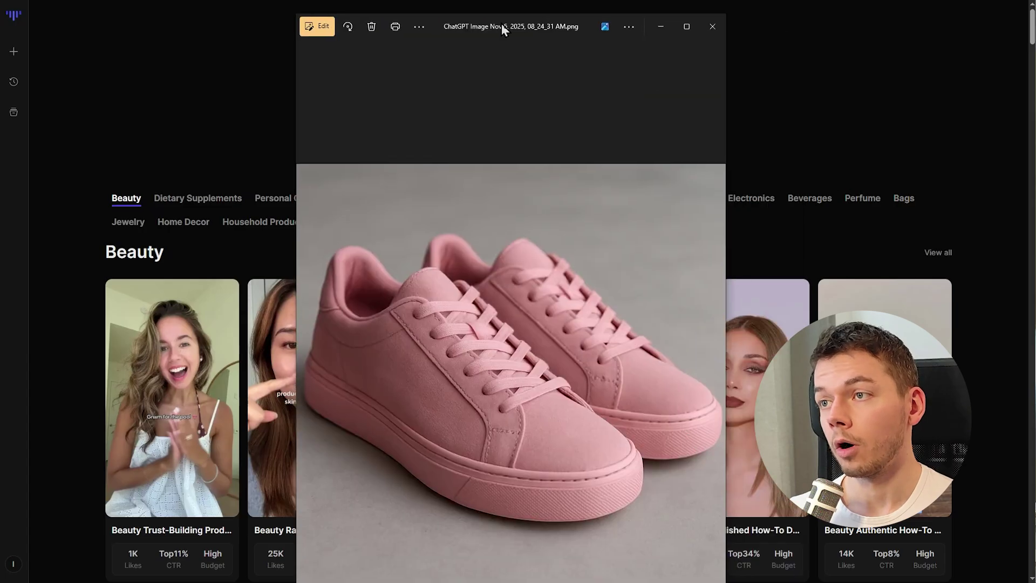
Examine the pink sneakers product photo in a full-size view and close the image viewer.
{"action": "left_click_drag", "start_coordinate": [501, 24], "coordinate": [500, 31]}
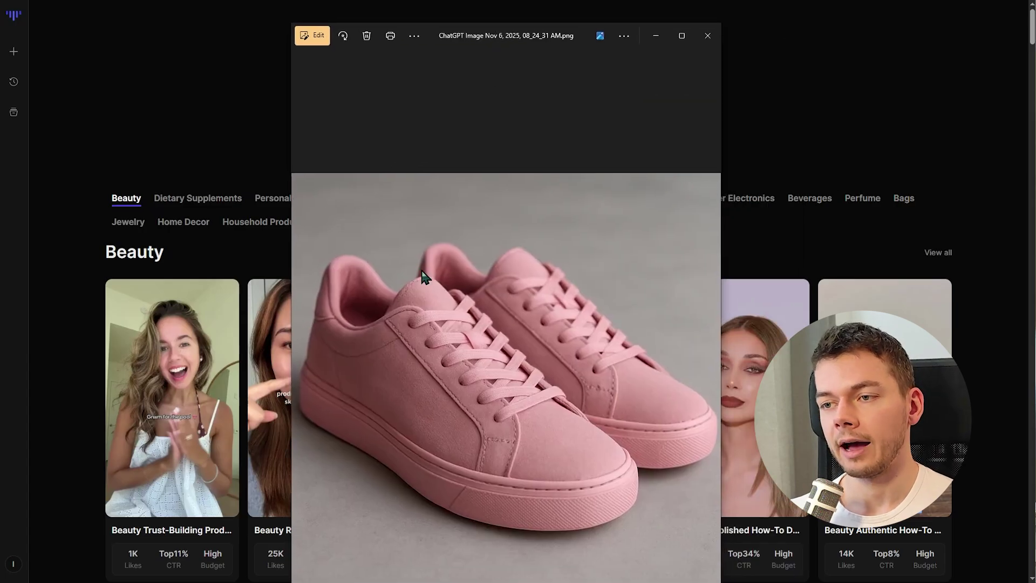
{"action": "left_click_drag", "start_coordinate": [541, 68], "coordinate": [545, 2]}
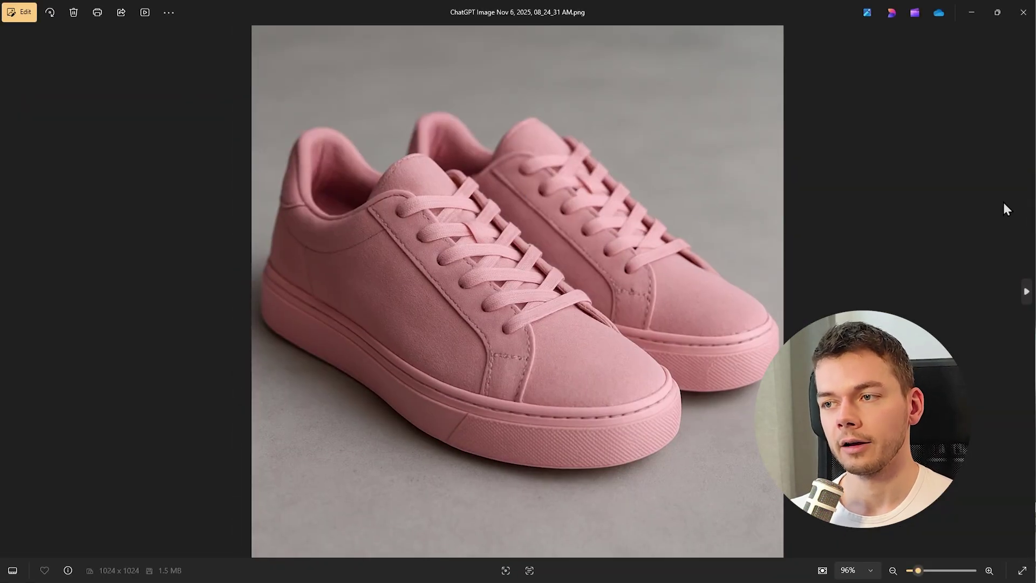
{"action": "left_click", "coordinate": [1022, 12]}
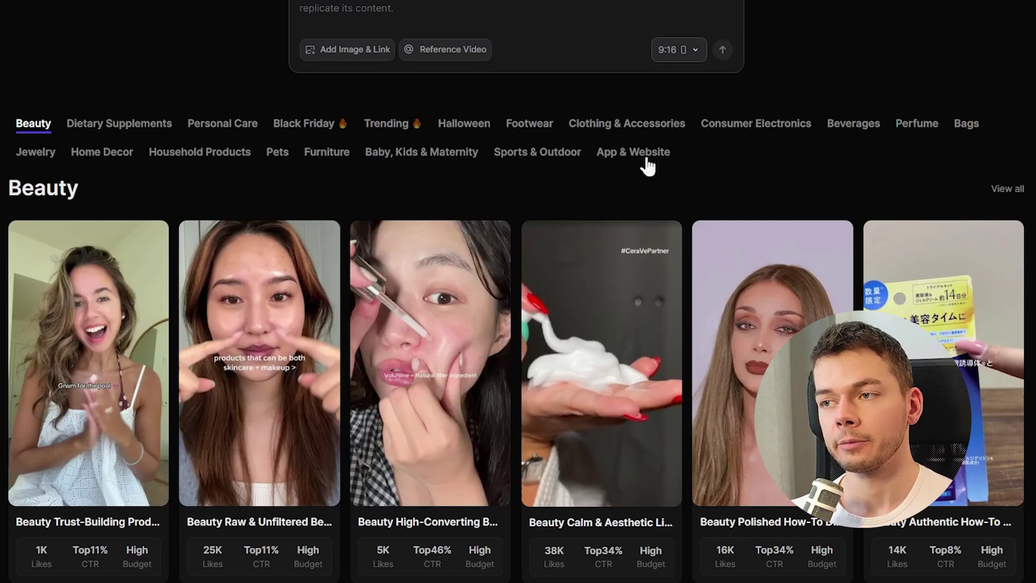
Browse the reference video categories and show all videos in the Footwear category.
{"action": "scroll", "coordinate": [648, 166], "scroll_direction": "down", "scroll_amount": 3}
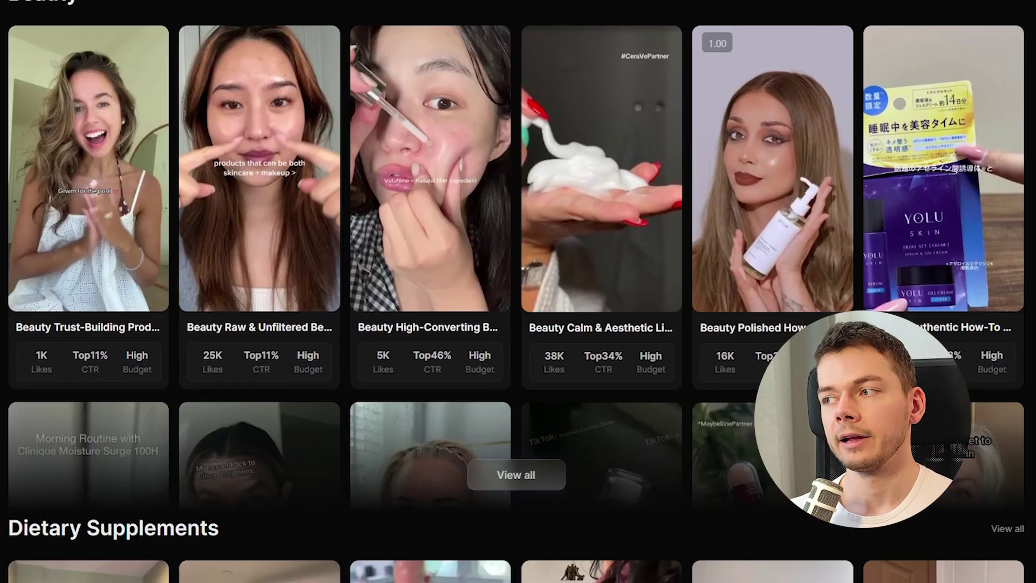
{"action": "scroll", "coordinate": [835, 184], "scroll_direction": "up", "scroll_amount": 3}
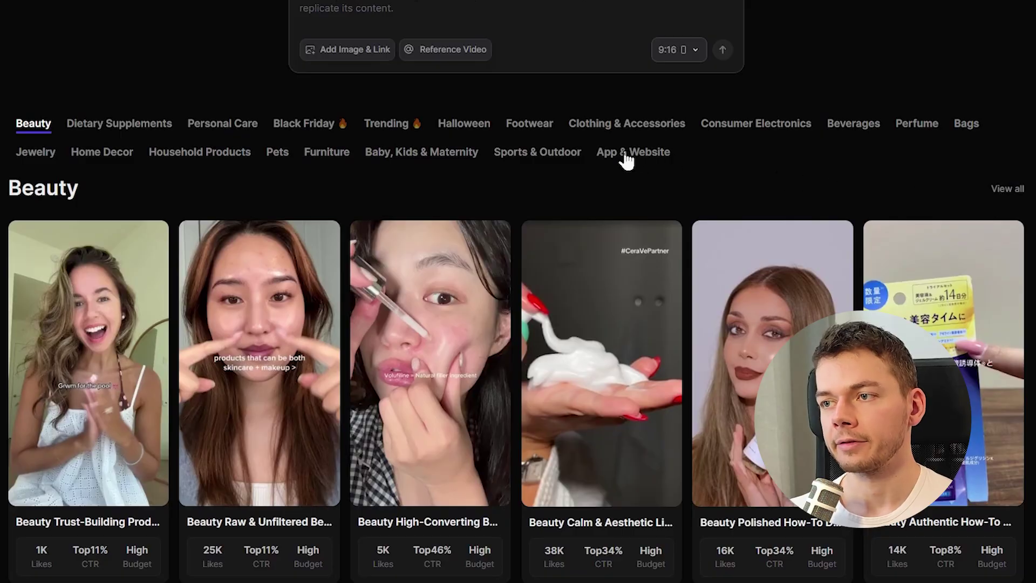
{"action": "left_click", "coordinate": [513, 128]}
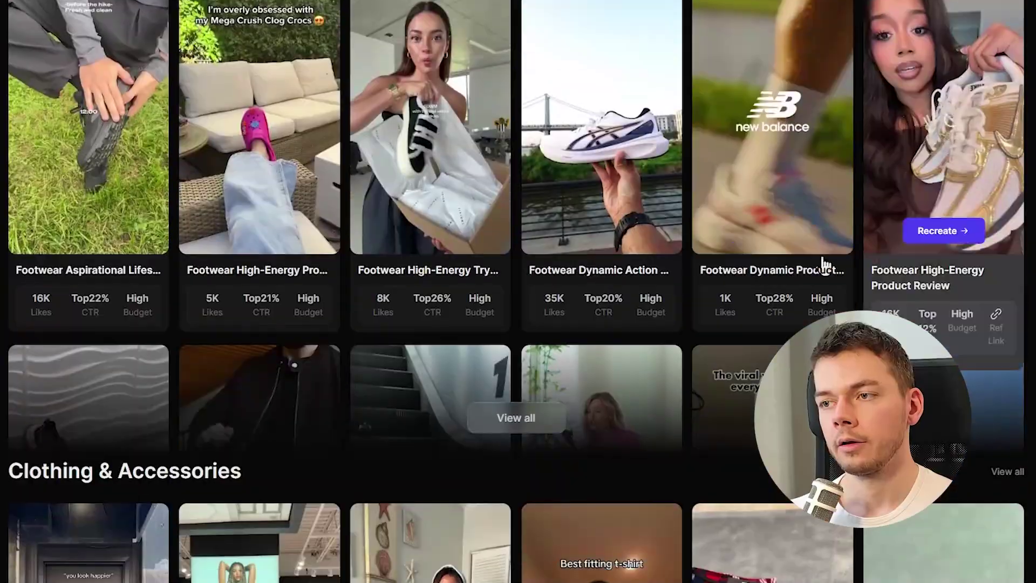
{"action": "left_click", "coordinate": [513, 416]}
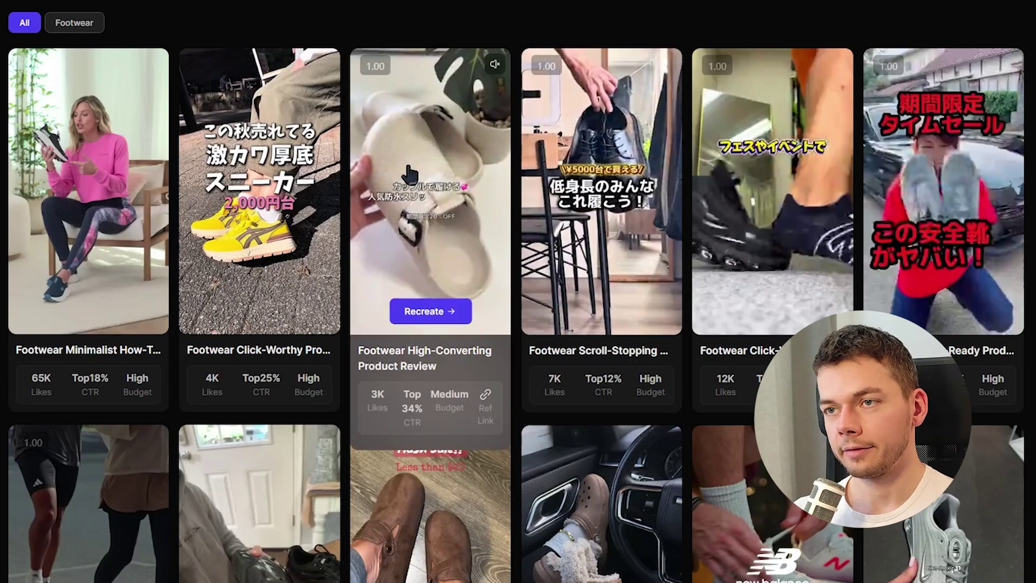
Preview the footwear references and choose to recreate the High-Energy Product Review of a woman holding gold-and-white sneakers.
{"action": "left_click", "coordinate": [479, 86]}
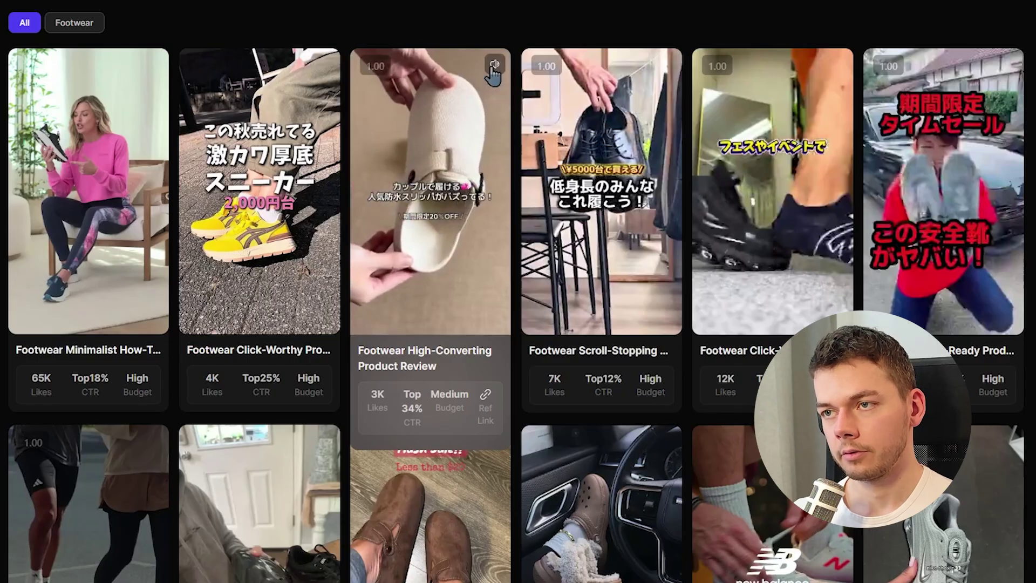
{"action": "mouse_move", "coordinate": [594, 178]}
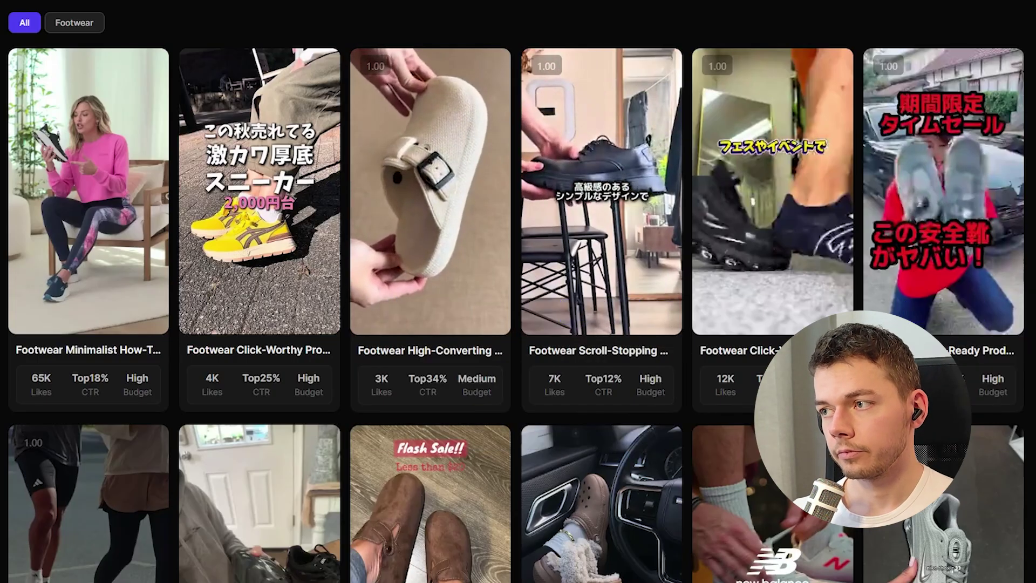
{"action": "scroll", "coordinate": [1025, 245], "scroll_direction": "down", "scroll_amount": 15}
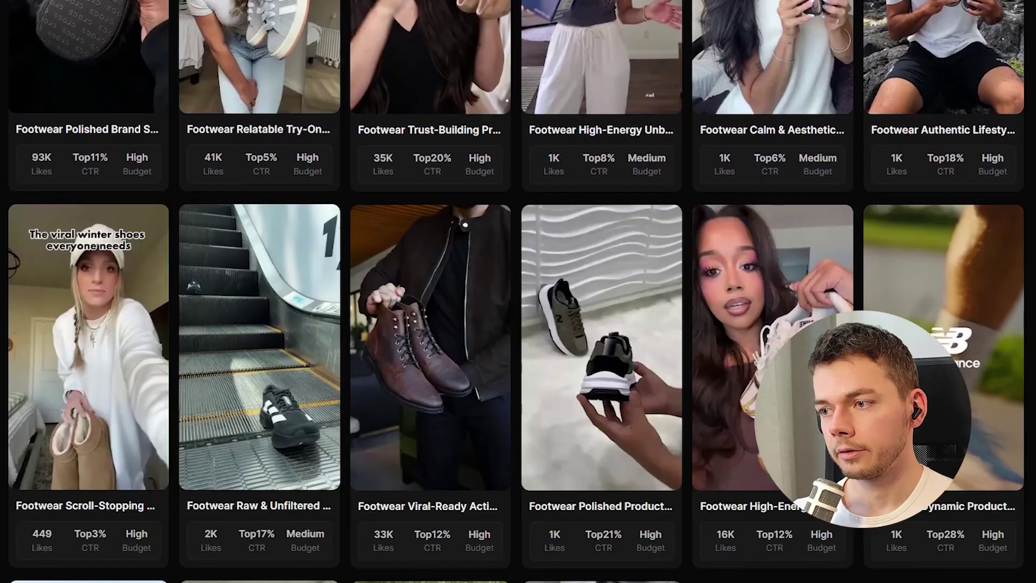
{"action": "scroll", "coordinate": [944, 269], "scroll_direction": "down", "scroll_amount": 3}
{"action": "mouse_move", "coordinate": [776, 202]}
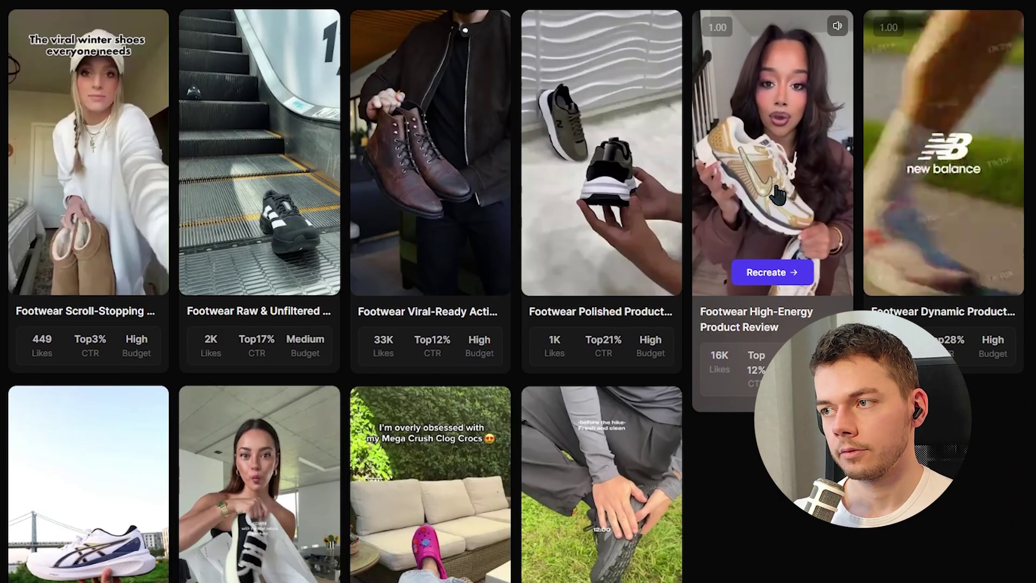
{"action": "left_click", "coordinate": [773, 272]}
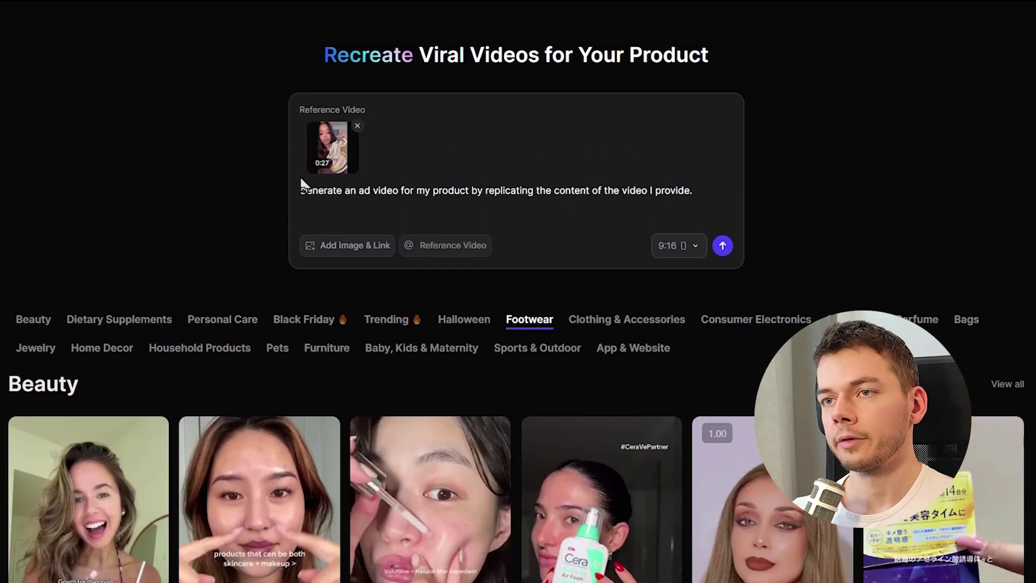
{"action": "mouse_move", "coordinate": [318, 161]}
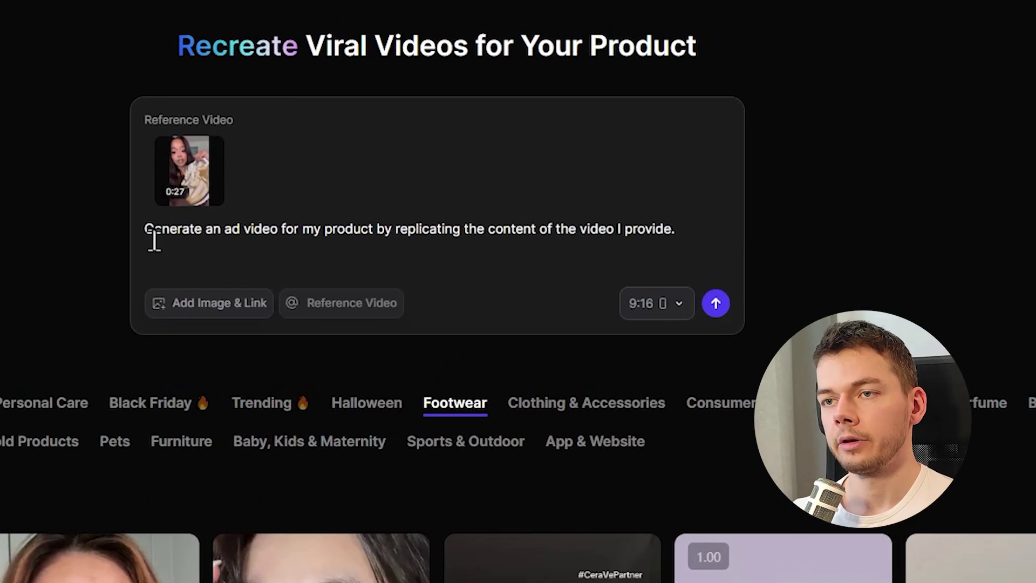
{"action": "left_click_drag", "start_coordinate": [154, 237], "coordinate": [640, 233]}
{"action": "left_click", "coordinate": [478, 228]}
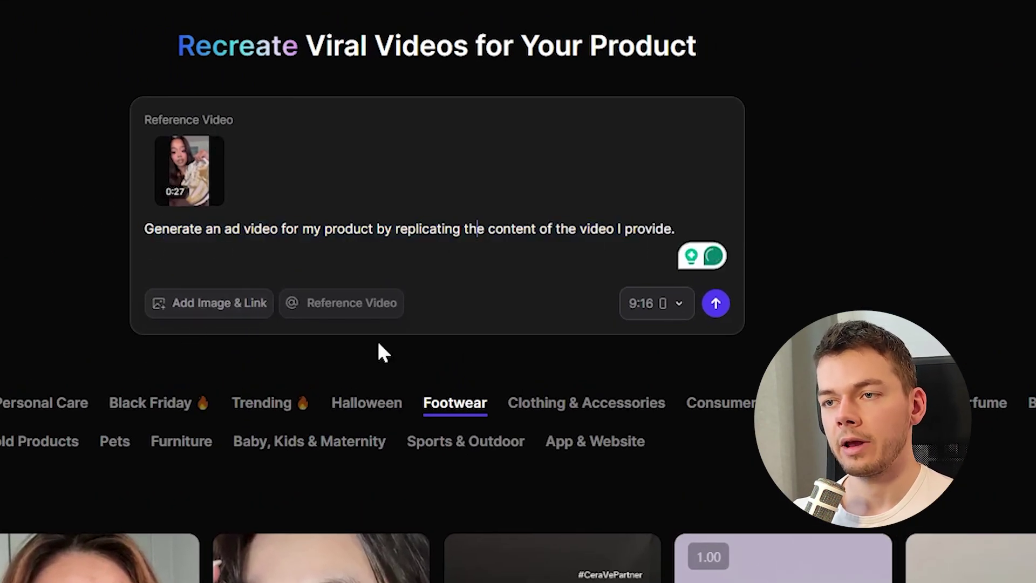
Add the pink sneakers photo to the request as the product image and close the image upload dialog.
{"action": "left_click", "coordinate": [221, 311]}
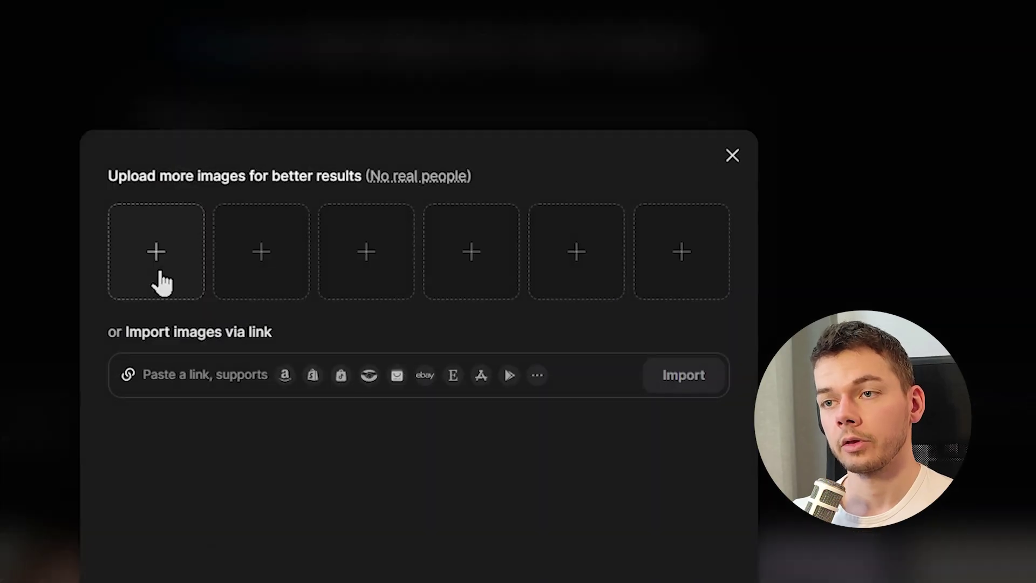
{"action": "left_click", "coordinate": [242, 372]}
{"action": "left_click", "coordinate": [254, 480]}
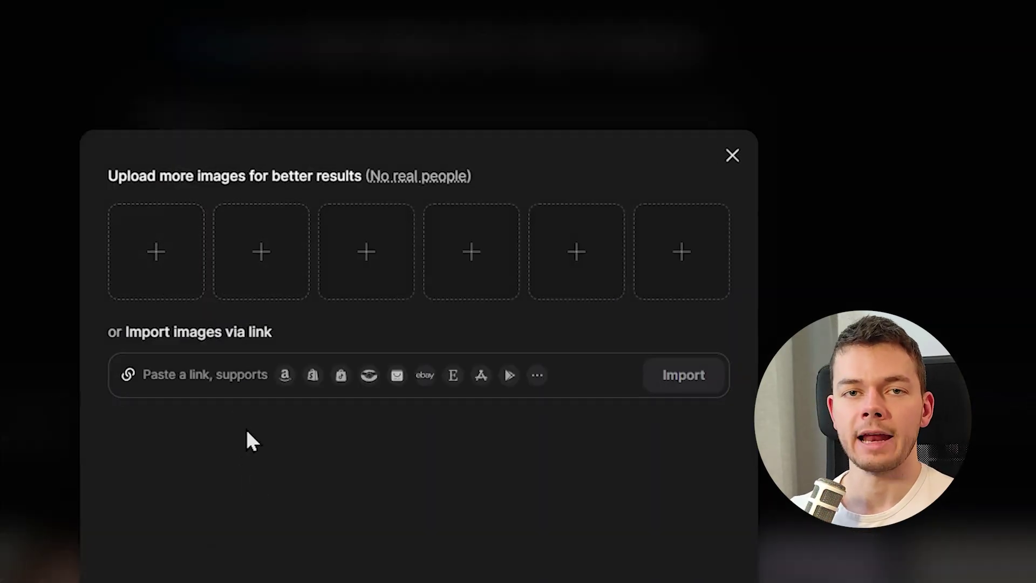
{"action": "left_click", "coordinate": [266, 367]}
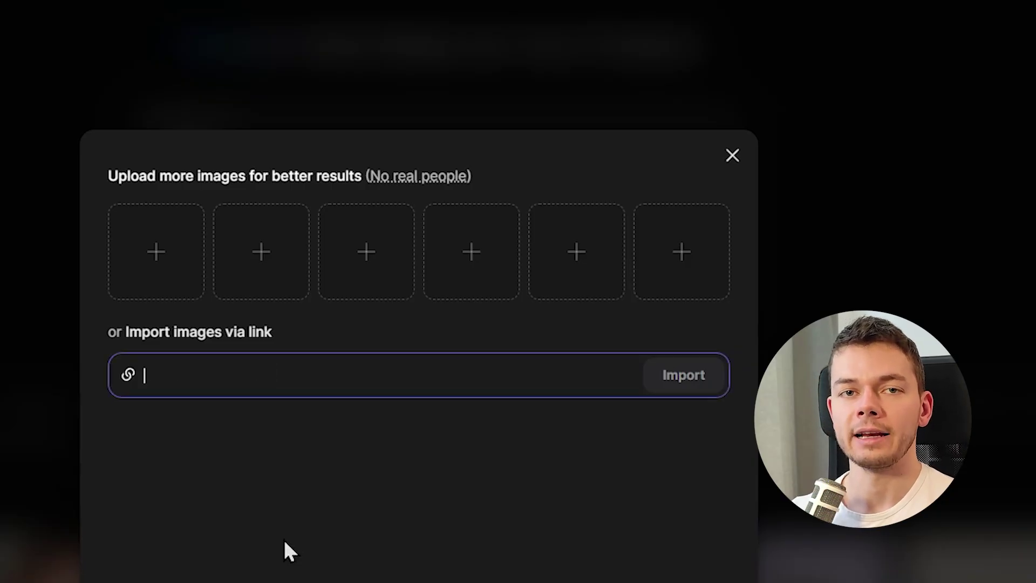
{"action": "left_click", "coordinate": [432, 516]}
{"action": "key", "text": "ctrl+v"}
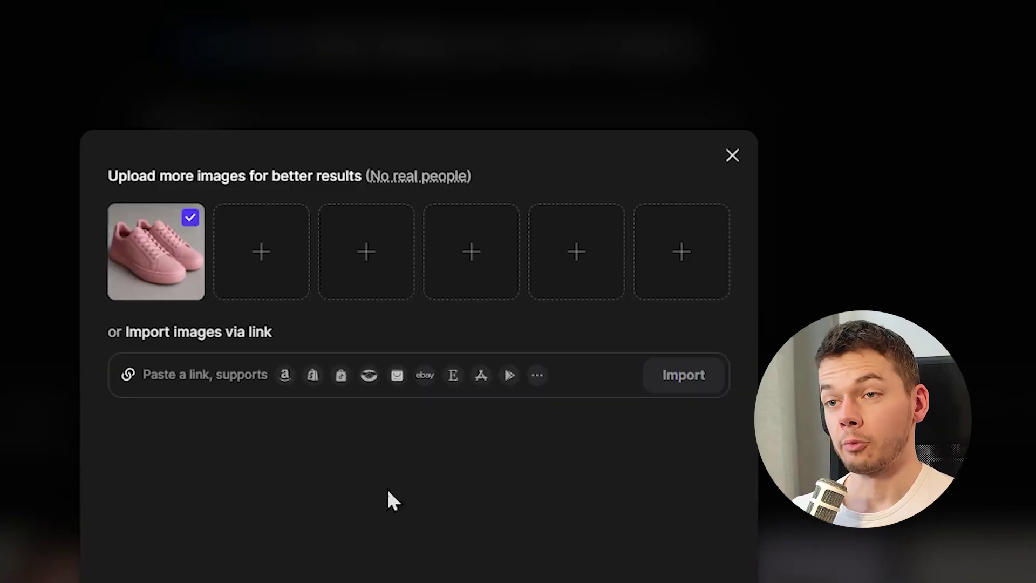
{"action": "key", "text": "Escape"}
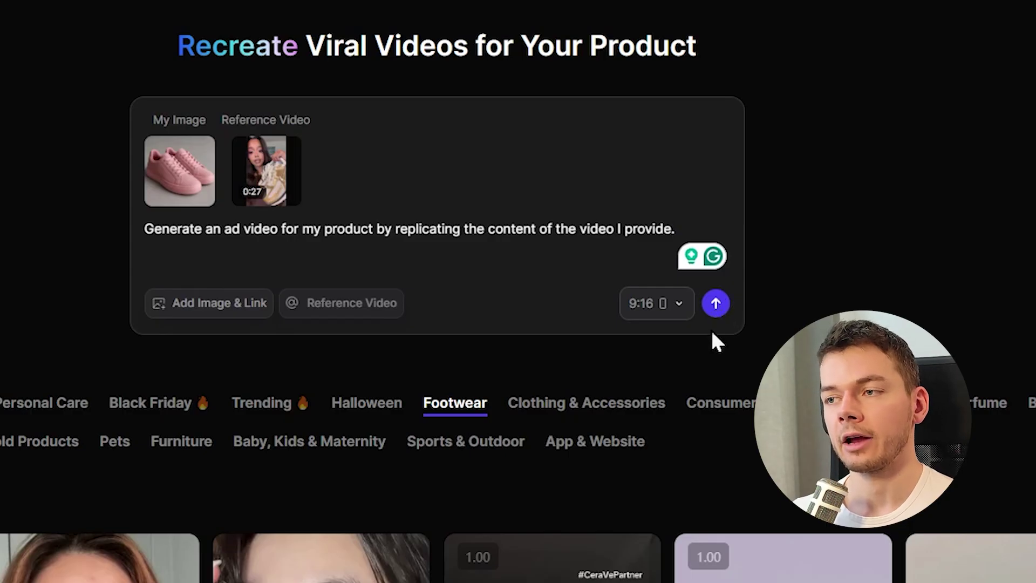
Check the aspect ratio options, keep 9:16, and submit the ad video request.
{"action": "left_click", "coordinate": [677, 311]}
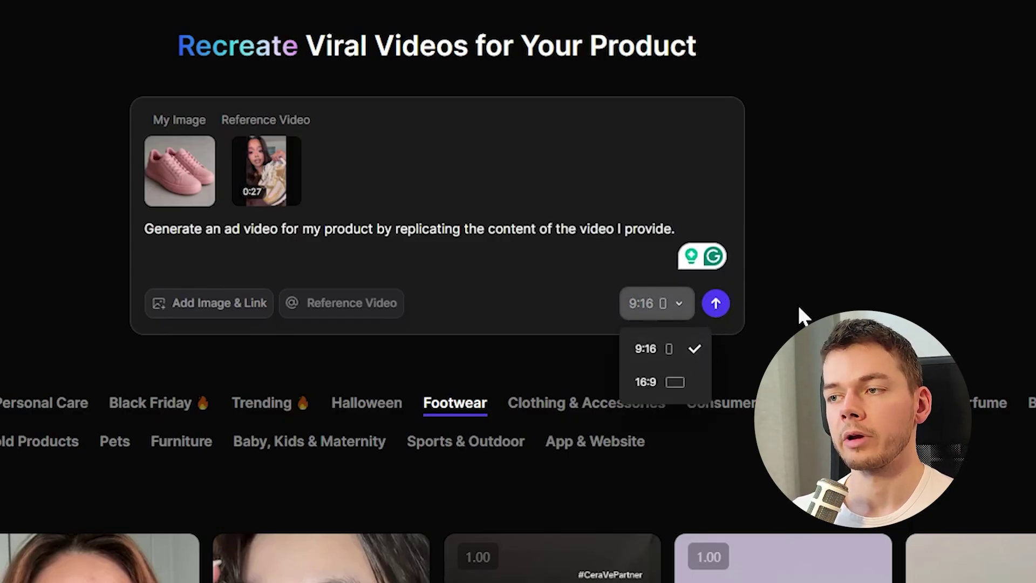
{"action": "left_click", "coordinate": [715, 306]}
{"action": "left_click", "coordinate": [716, 306]}
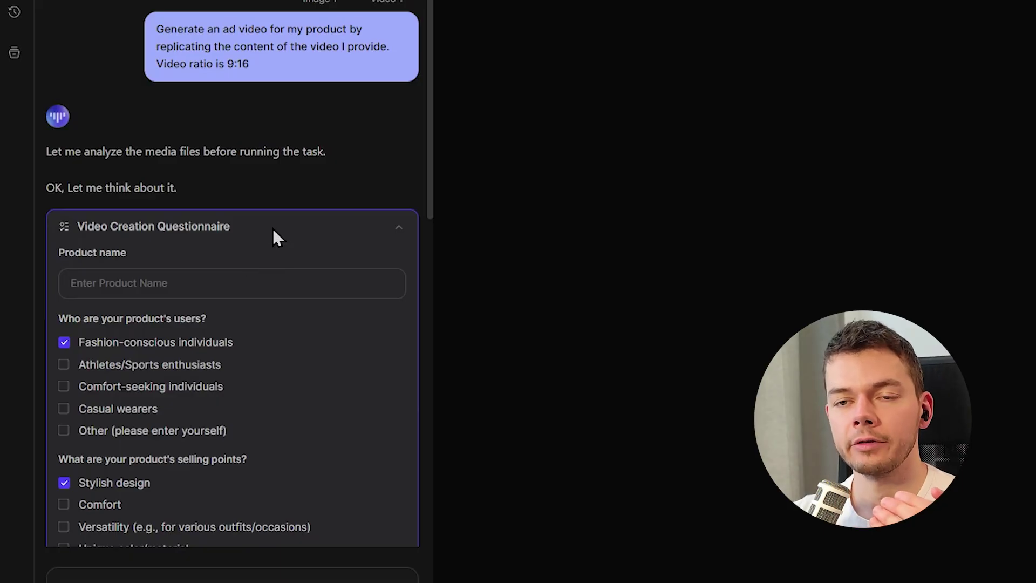
Complete and submit the questionnaire with product name "Pink Sneakers", other users "People who like pink" and the Unique color/material selling point.
{"action": "left_click", "coordinate": [185, 282]}
{"action": "type", "text": "Pink Sneakers"}
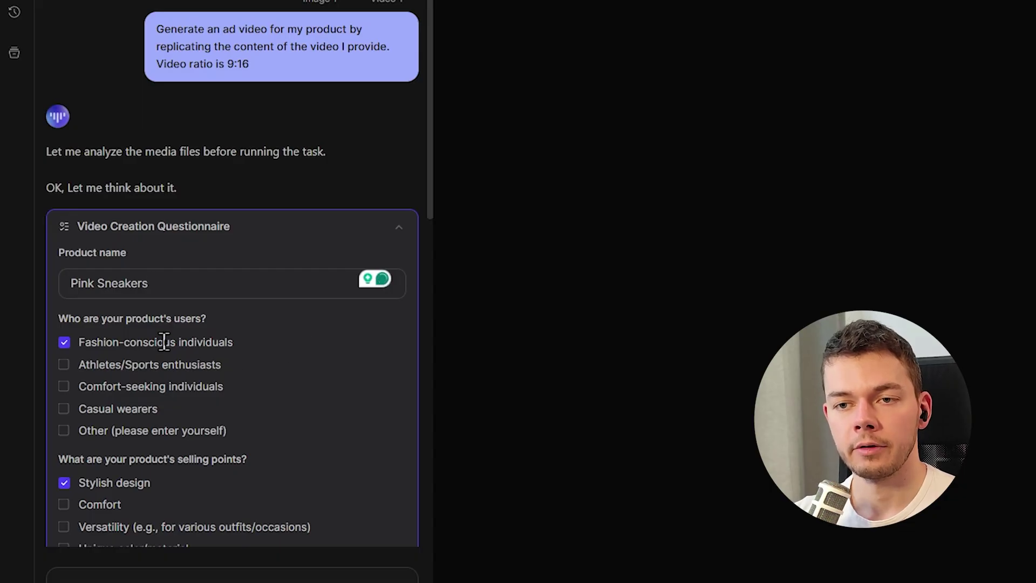
{"action": "scroll", "coordinate": [273, 366], "scroll_direction": "down", "scroll_amount": 4}
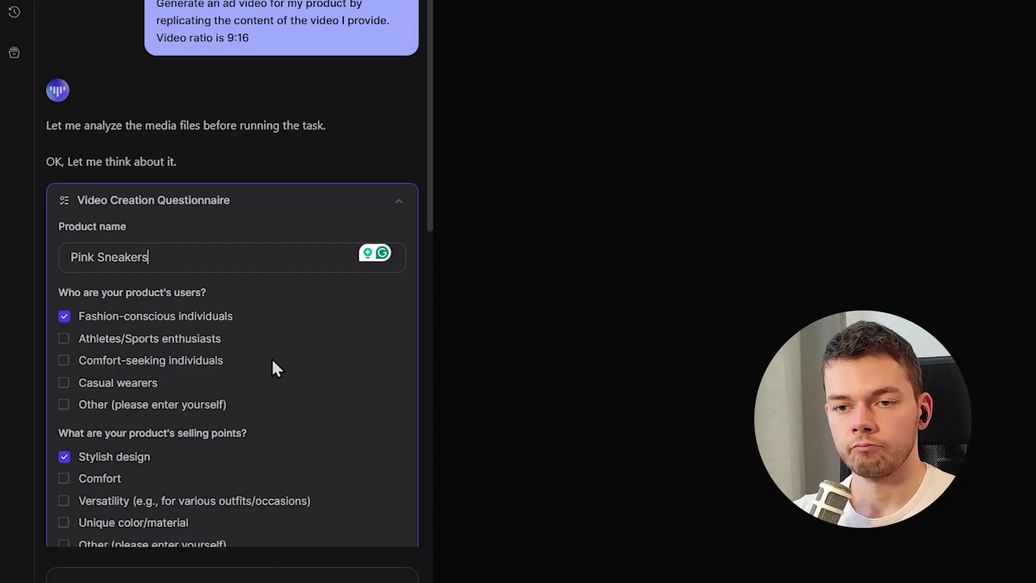
{"action": "left_click", "coordinate": [67, 214]}
{"action": "type", "text": "People who like pink"}
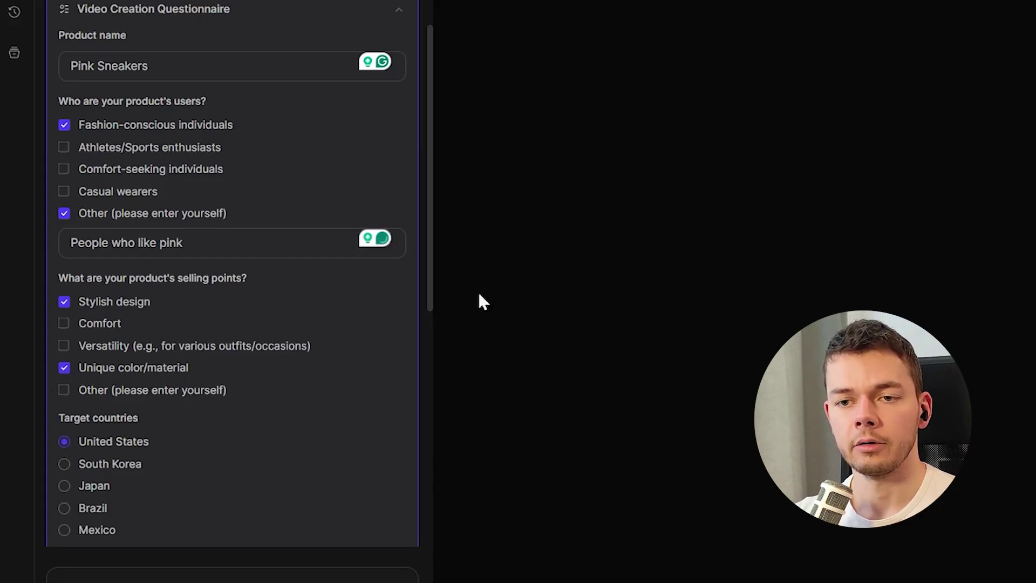
{"action": "scroll", "coordinate": [172, 100], "scroll_direction": "down", "scroll_amount": 9}
{"action": "left_click", "coordinate": [373, 421]}
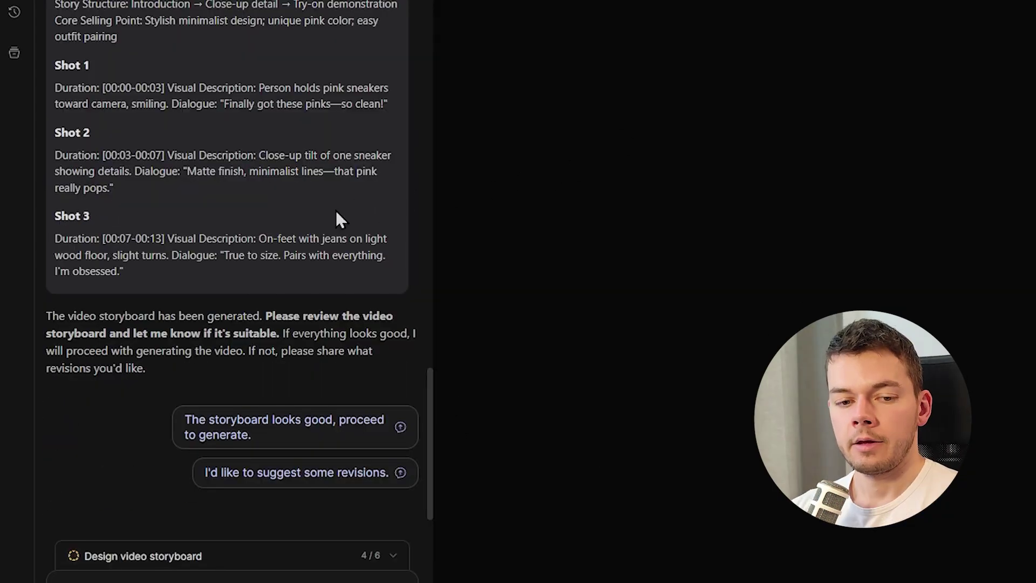
Review the product info, video brief, reference analysis and storyboard, and approve the storyboard to generate the video.
{"action": "scroll", "coordinate": [319, 212], "scroll_direction": "up", "scroll_amount": 5}
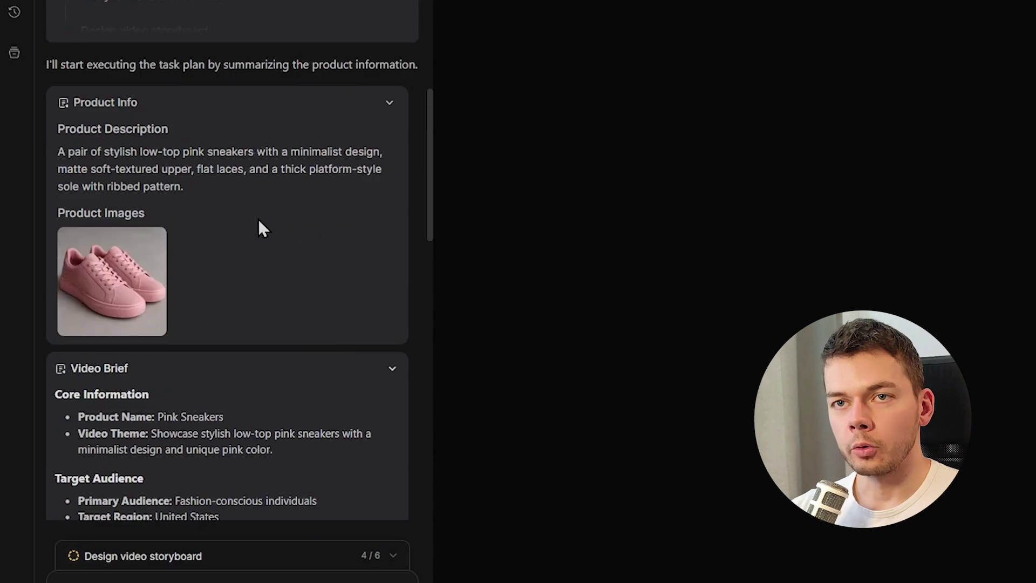
{"action": "scroll", "coordinate": [257, 219], "scroll_direction": "down", "scroll_amount": 4}
{"action": "left_click_drag", "start_coordinate": [153, 200], "coordinate": [287, 367]}
{"action": "scroll", "coordinate": [264, 362], "scroll_direction": "down", "scroll_amount": 8}
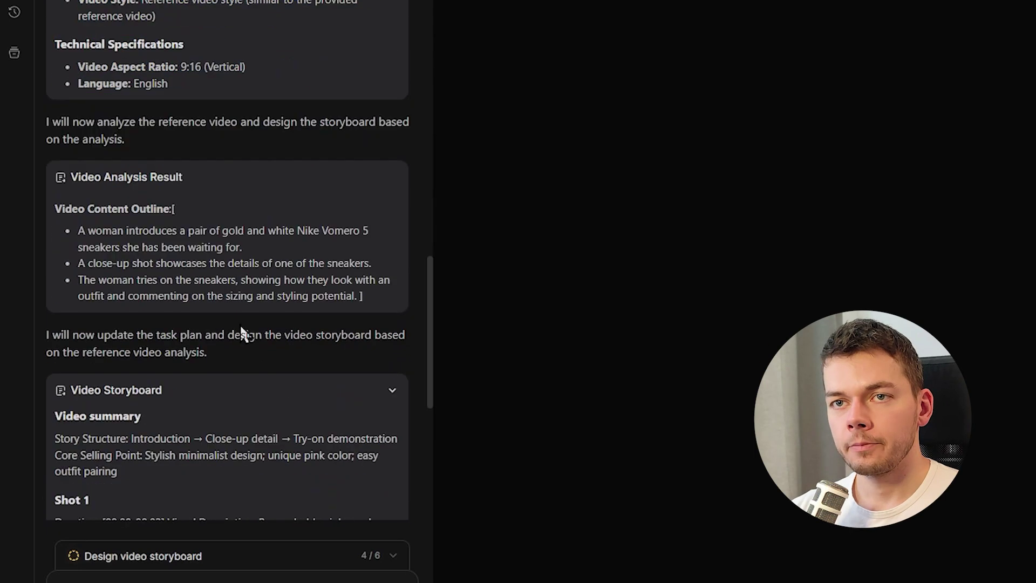
{"action": "left_click_drag", "start_coordinate": [165, 173], "coordinate": [293, 297]}
{"action": "left_click", "coordinate": [317, 268]}
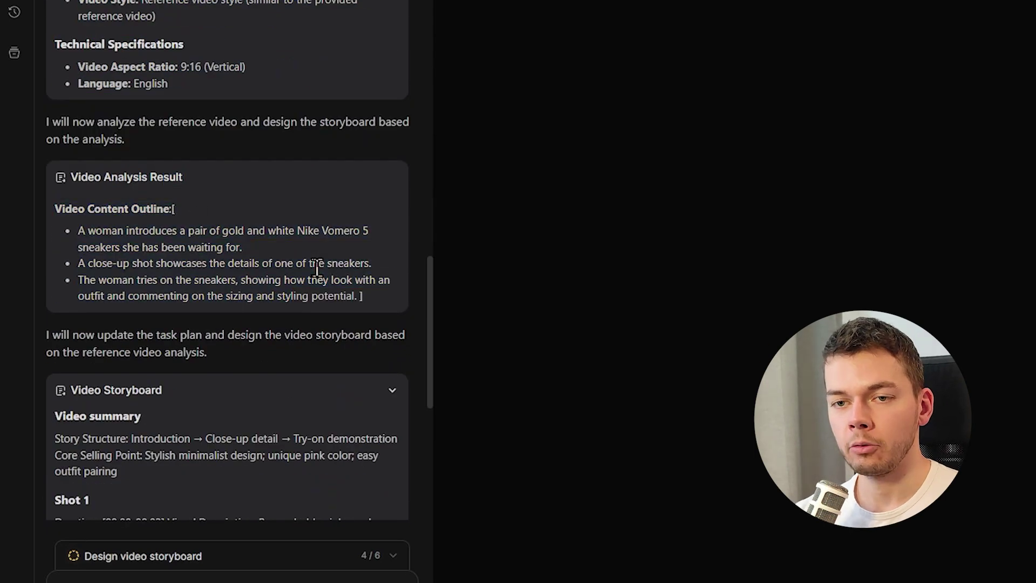
{"action": "scroll", "coordinate": [313, 280], "scroll_direction": "down", "scroll_amount": 4}
{"action": "left_click_drag", "start_coordinate": [141, 172], "coordinate": [332, 322]}
{"action": "left_click", "coordinate": [340, 260]}
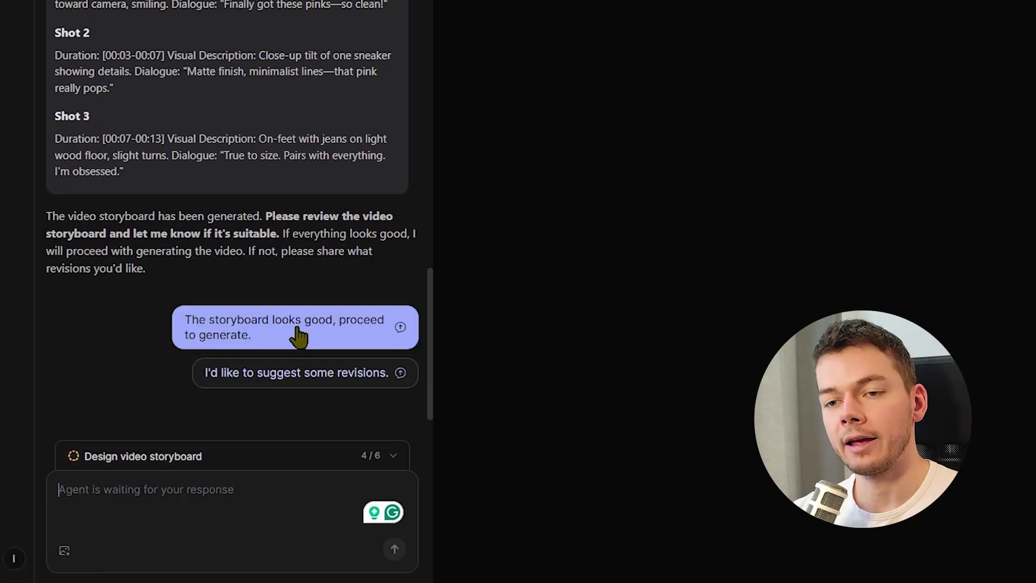
{"action": "left_click", "coordinate": [298, 336]}
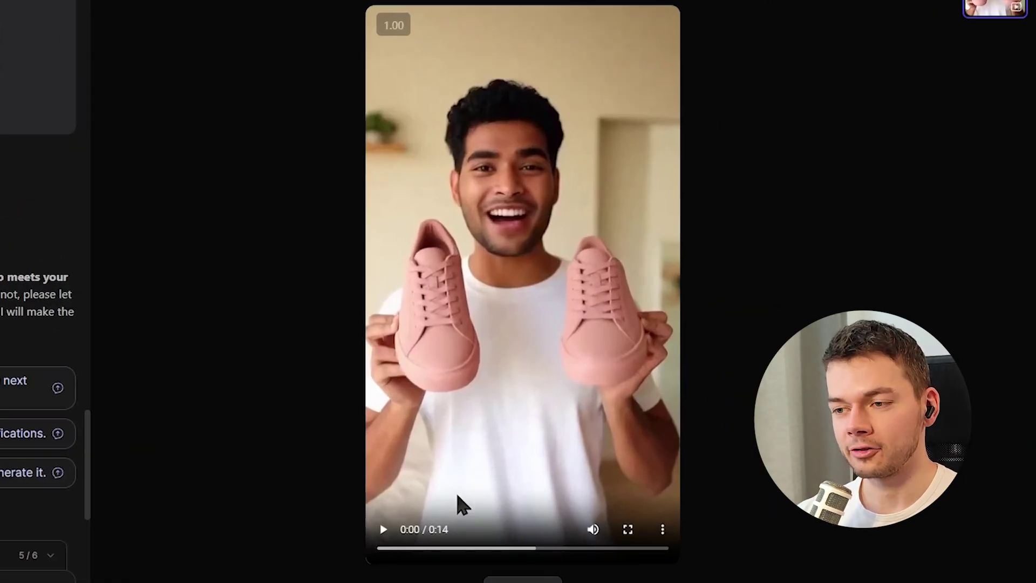
Play the generated pink sneakers video, pausing at points to inspect the shoe close-up and the on-foot shot.
{"action": "left_click", "coordinate": [396, 540]}
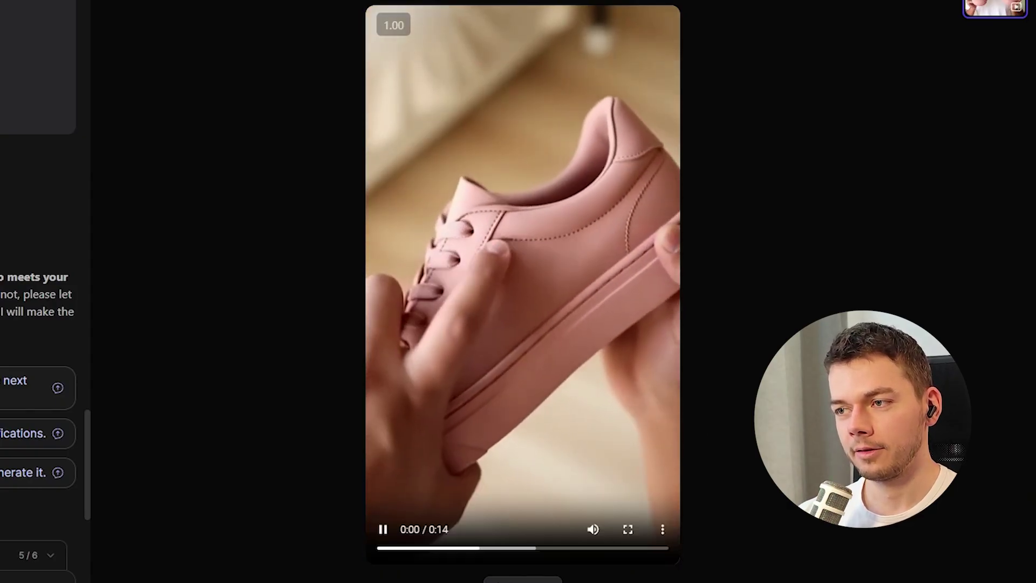
{"action": "left_click", "coordinate": [390, 531]}
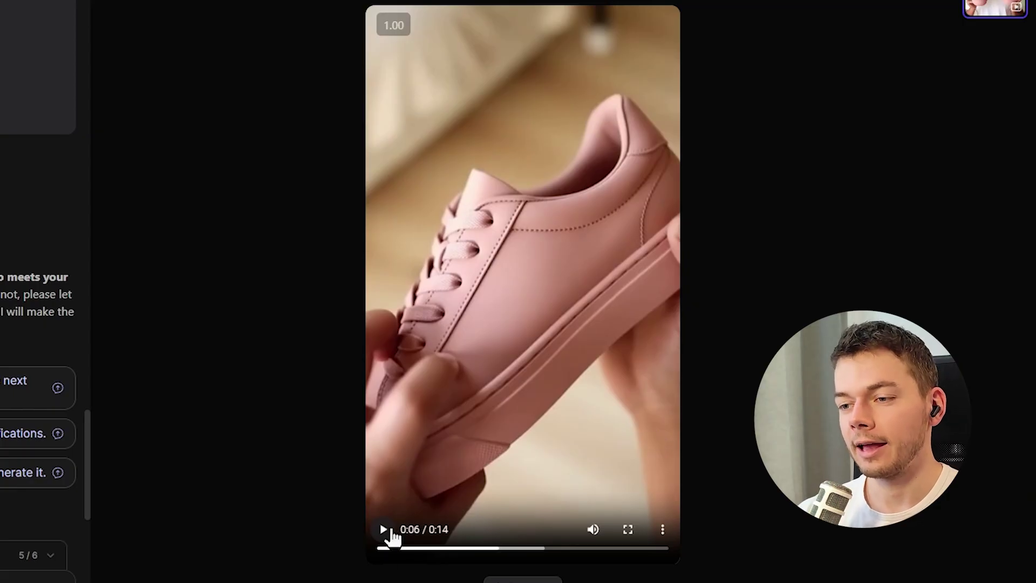
{"action": "left_click", "coordinate": [383, 529]}
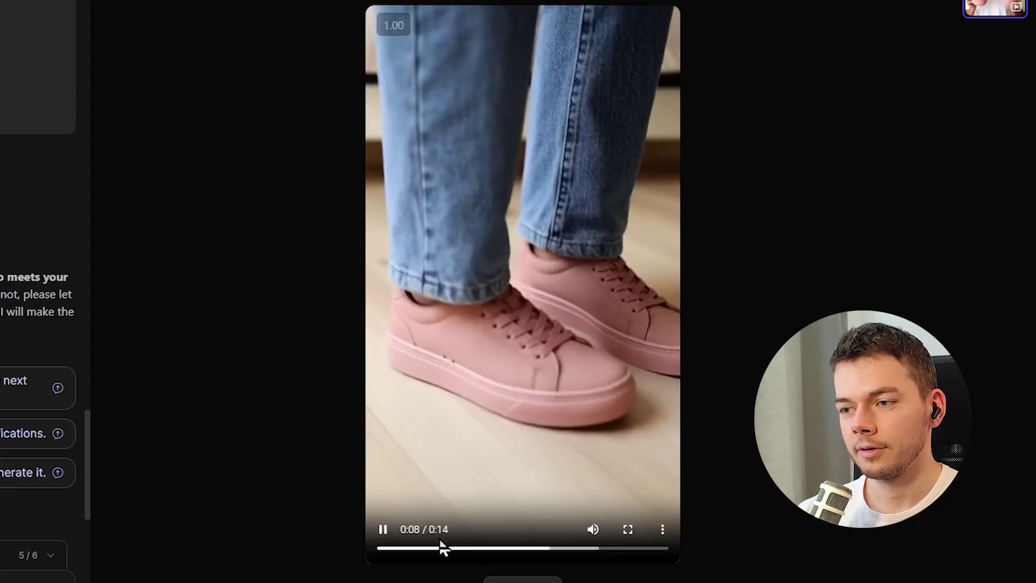
{"action": "left_click", "coordinate": [383, 529]}
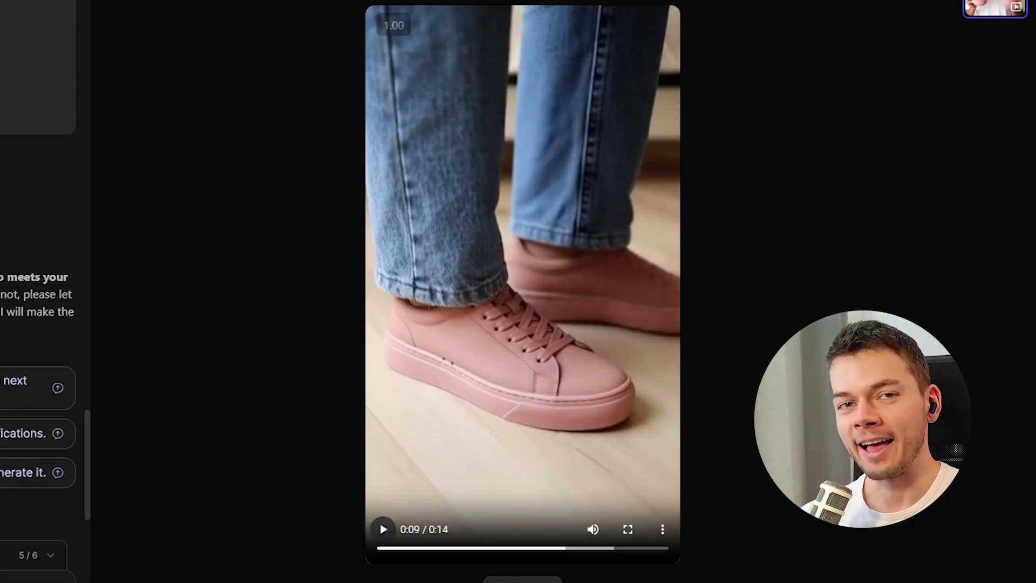
{"action": "left_click", "coordinate": [367, 546]}
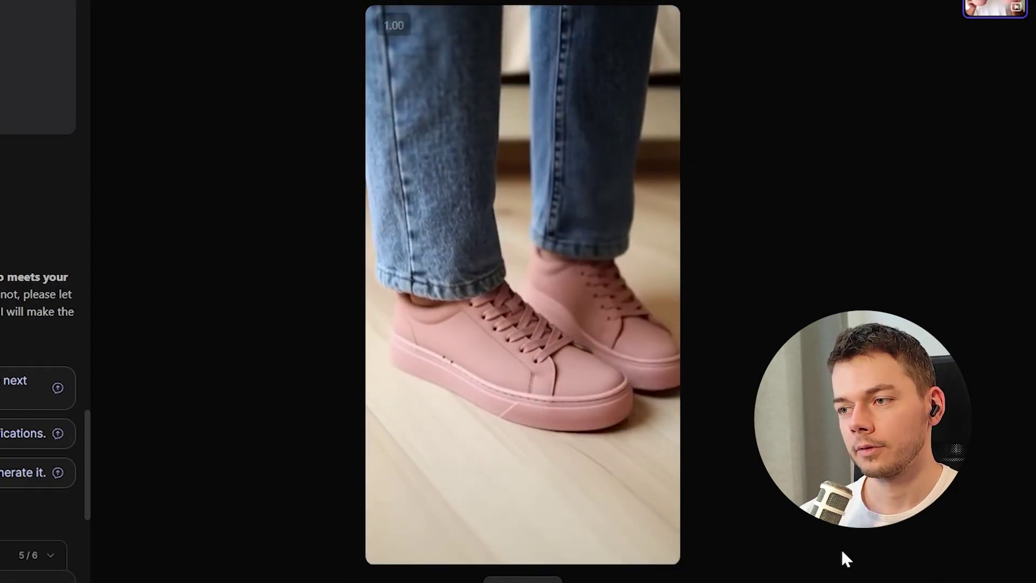
{"action": "scroll", "coordinate": [782, 560], "scroll_direction": "down", "scroll_amount": 1}
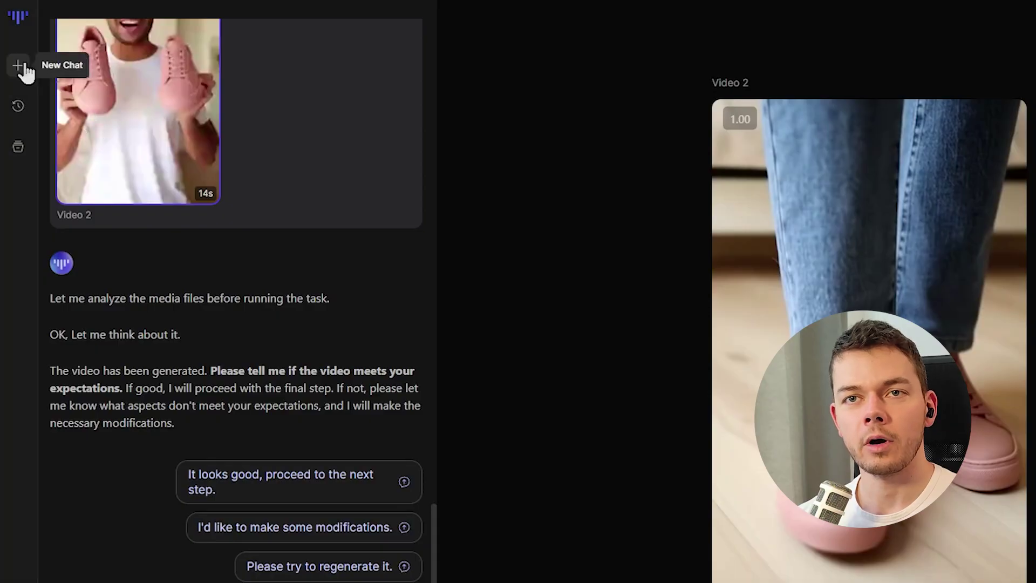
Start a new chat and view the Wrinkle Buster face cream product image before putting it away.
{"action": "left_click", "coordinate": [23, 65]}
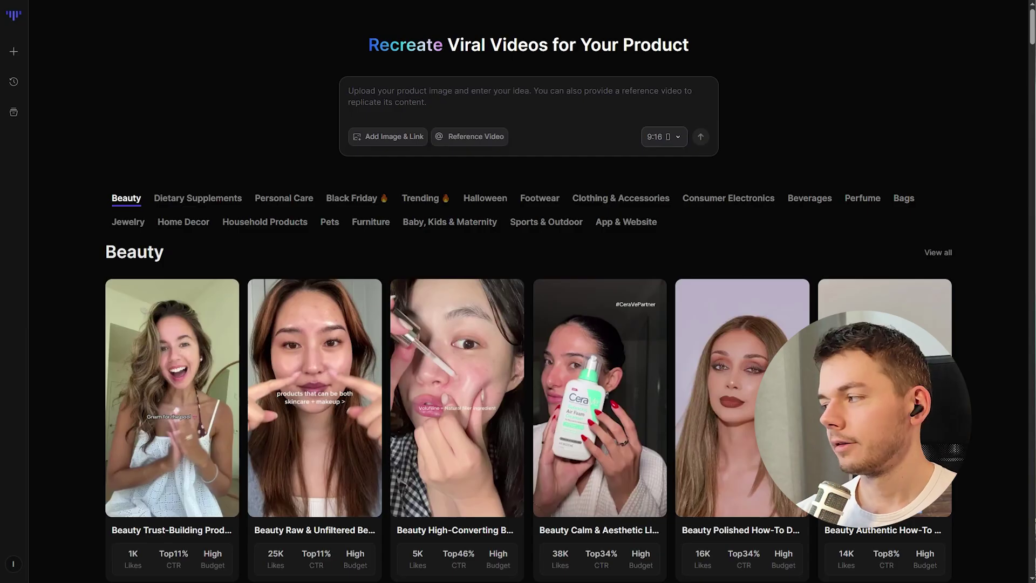
{"action": "left_click_drag", "start_coordinate": [1035, 199], "coordinate": [486, 8]}
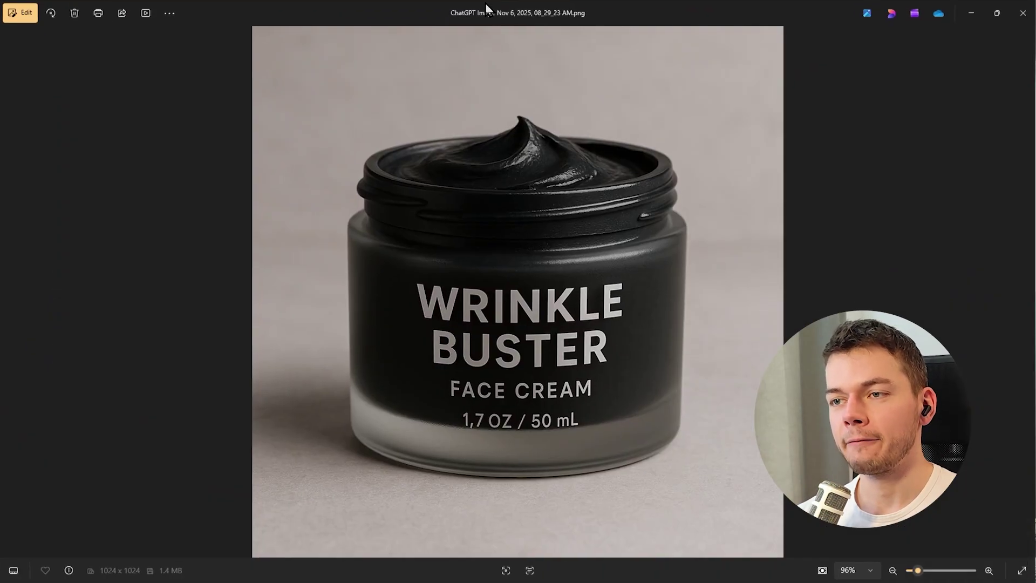
{"action": "left_click", "coordinate": [978, 20]}
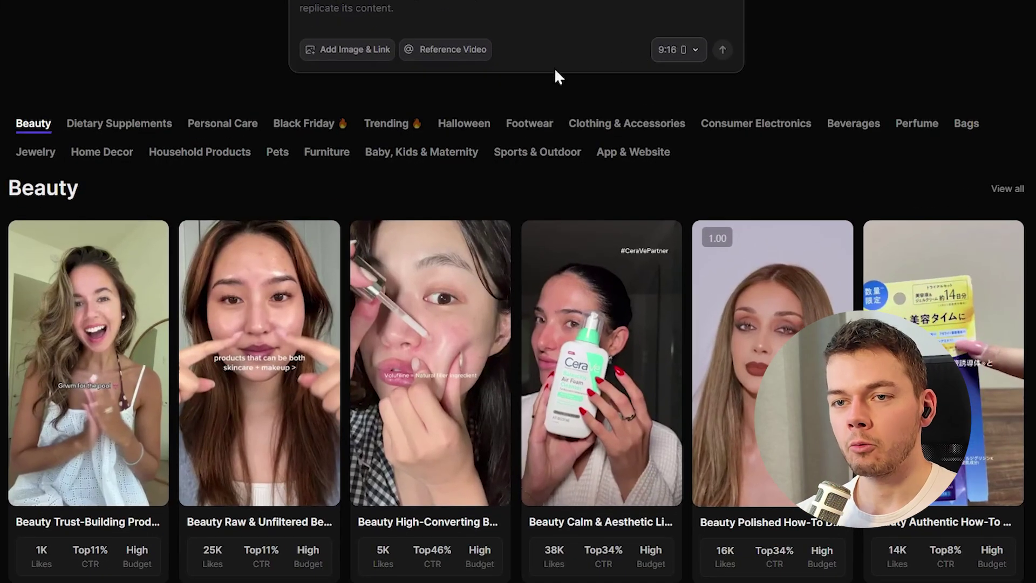
Recreate the "Beauty Authentic Personal Story" video from the full Beauty collection, applying the Wrinkle Buster jar photo as the product image.
{"action": "scroll", "coordinate": [558, 75], "scroll_direction": "down", "scroll_amount": 4}
{"action": "left_click", "coordinate": [516, 476]}
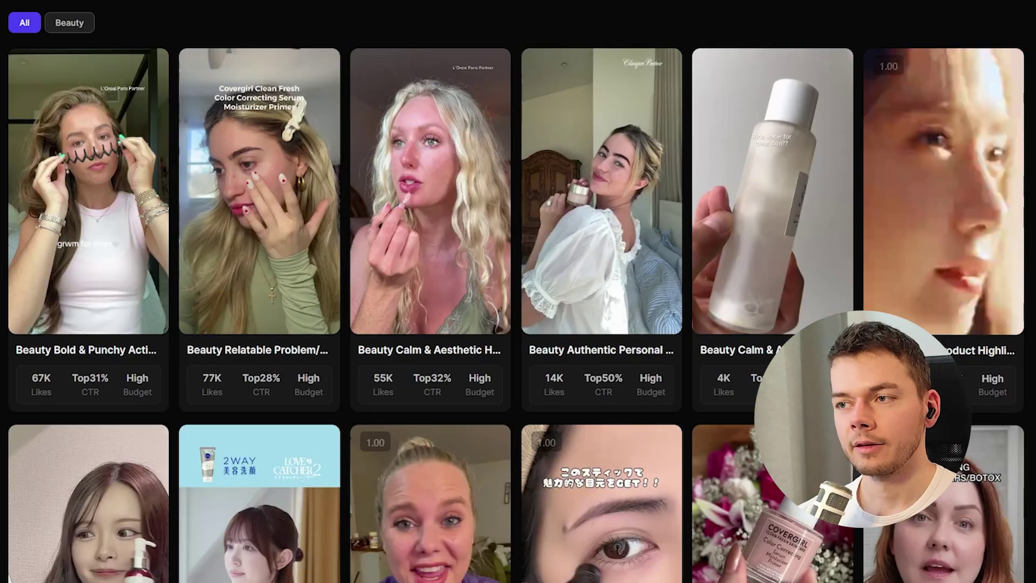
{"action": "mouse_move", "coordinate": [617, 88]}
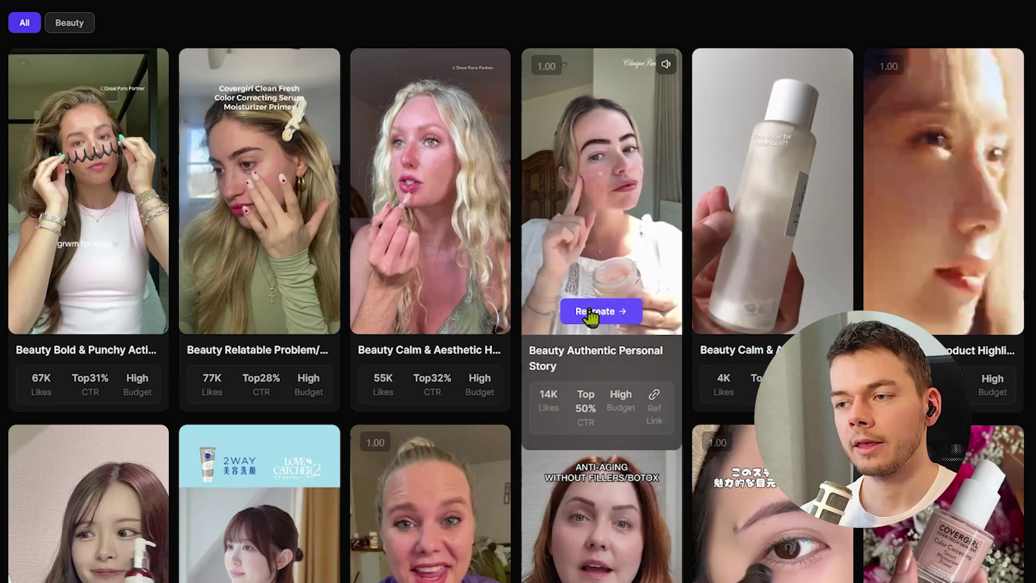
{"action": "left_click", "coordinate": [592, 308]}
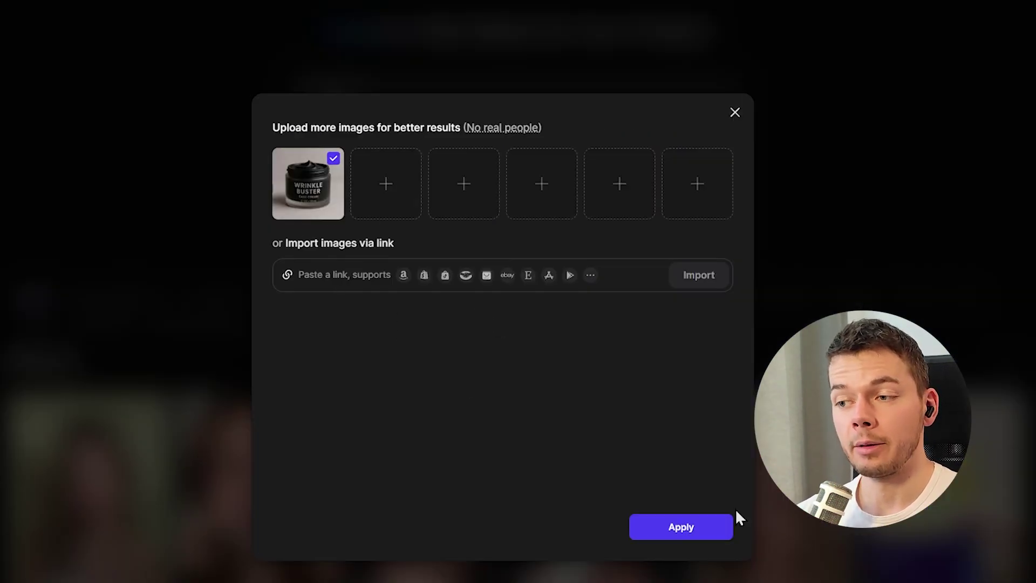
{"action": "left_click", "coordinate": [691, 527]}
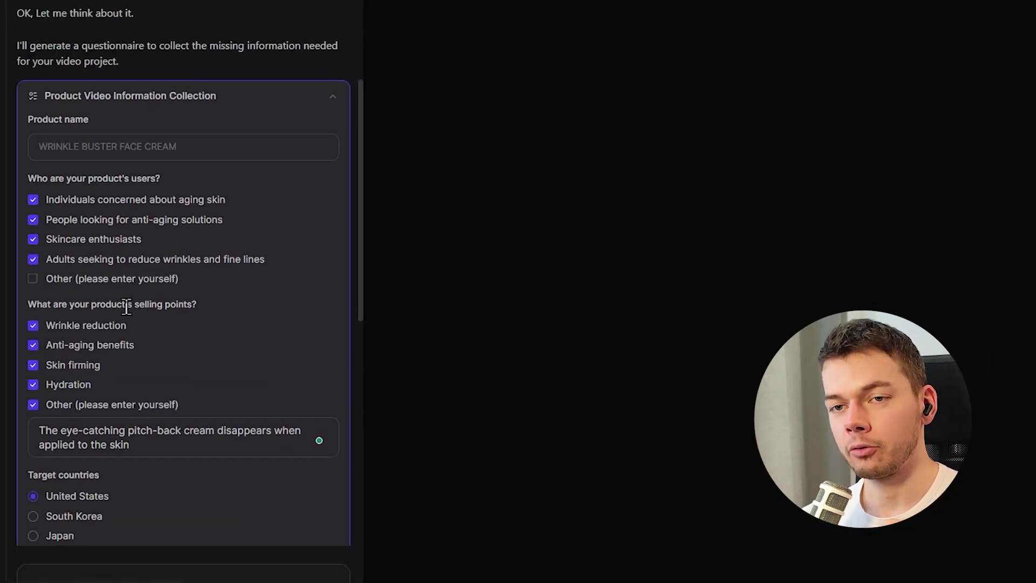
Check the other selling point "The eye-catching pitch-back cream disappears when applied to the skin" in the questionnaire and submit it.
{"action": "left_click_drag", "start_coordinate": [35, 430], "coordinate": [182, 430]}
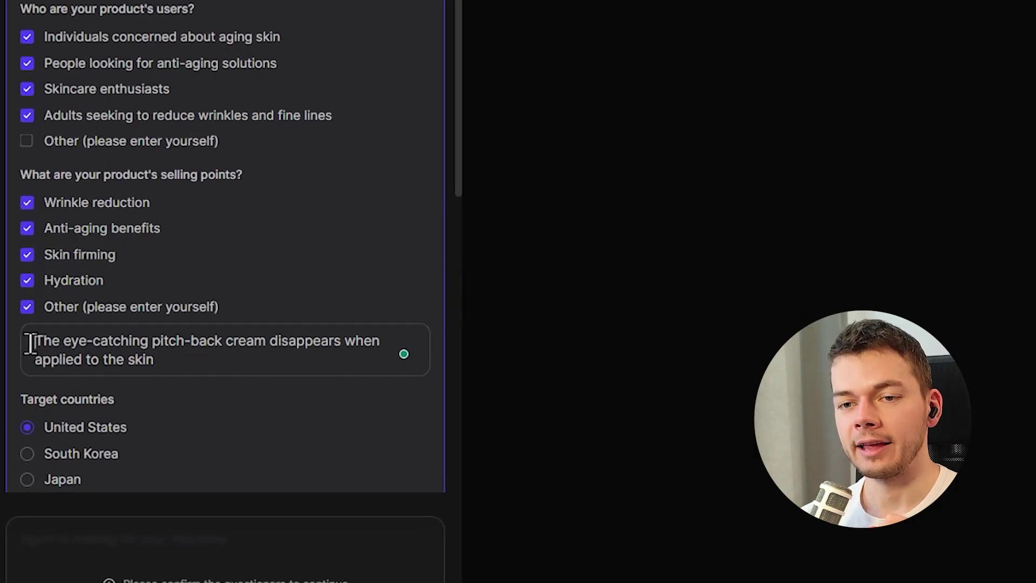
{"action": "left_click_drag", "start_coordinate": [223, 340], "coordinate": [378, 360]}
{"action": "left_click", "coordinate": [725, 282]}
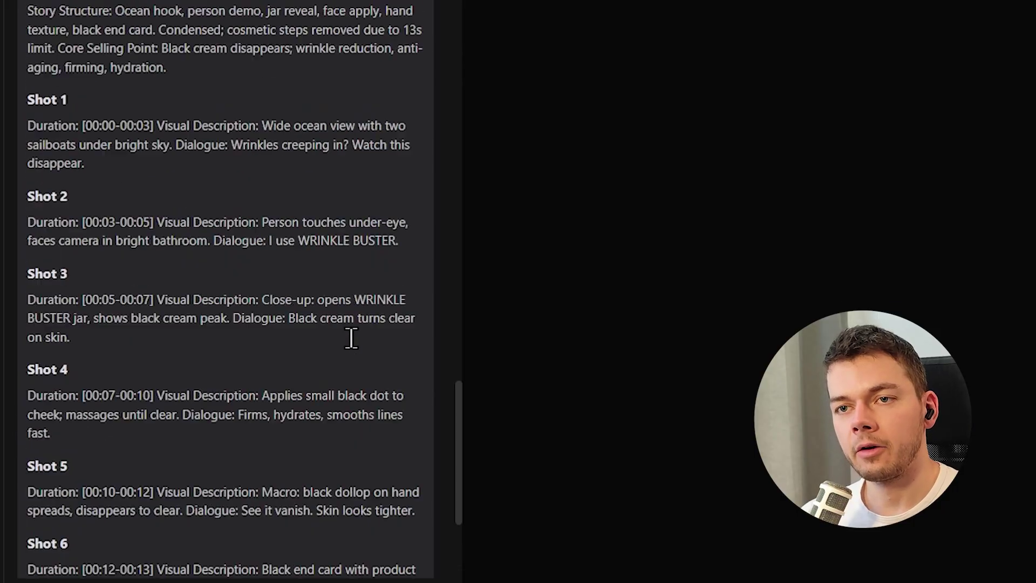
Review the face cream video brief, reference analysis and storyboard, and approve the storyboard to generate the video.
{"action": "scroll", "coordinate": [351, 337], "scroll_direction": "up", "scroll_amount": 15}
{"action": "scroll", "coordinate": [350, 338], "scroll_direction": "down", "scroll_amount": 5}
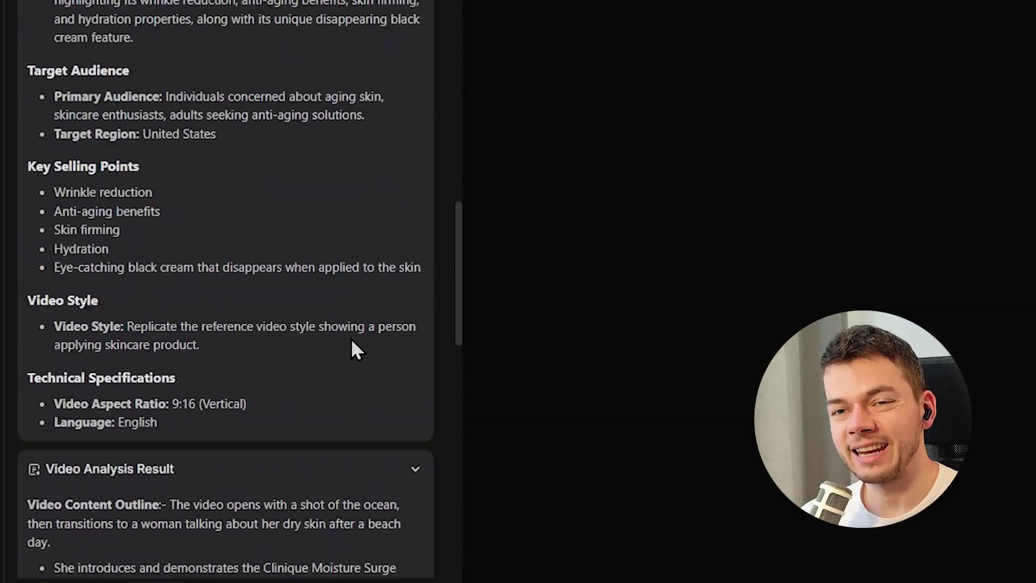
{"action": "scroll", "coordinate": [351, 348], "scroll_direction": "down", "scroll_amount": 15}
{"action": "scroll", "coordinate": [300, 296], "scroll_direction": "up", "scroll_amount": 5}
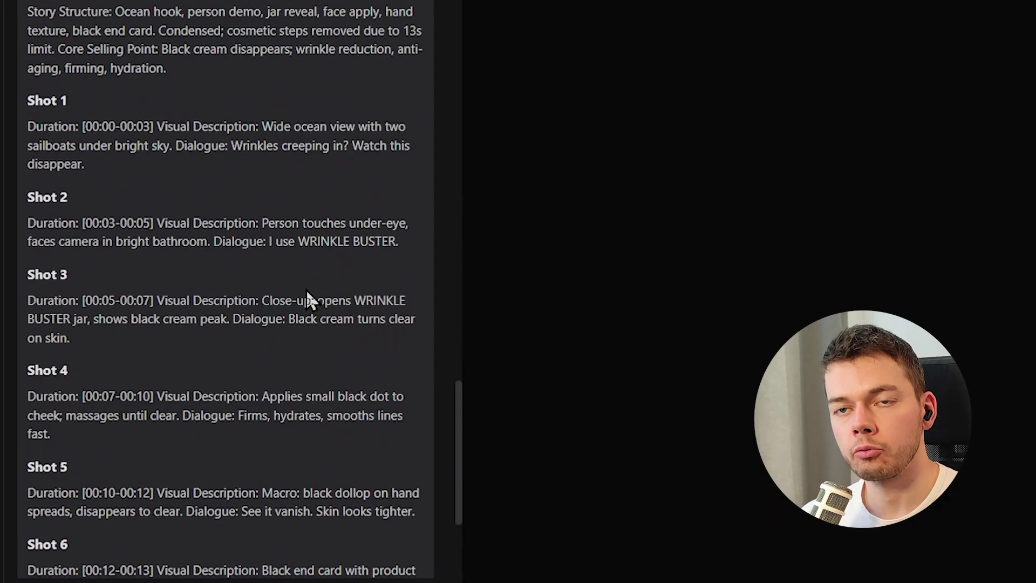
{"action": "scroll", "coordinate": [306, 289], "scroll_direction": "down", "scroll_amount": 5}
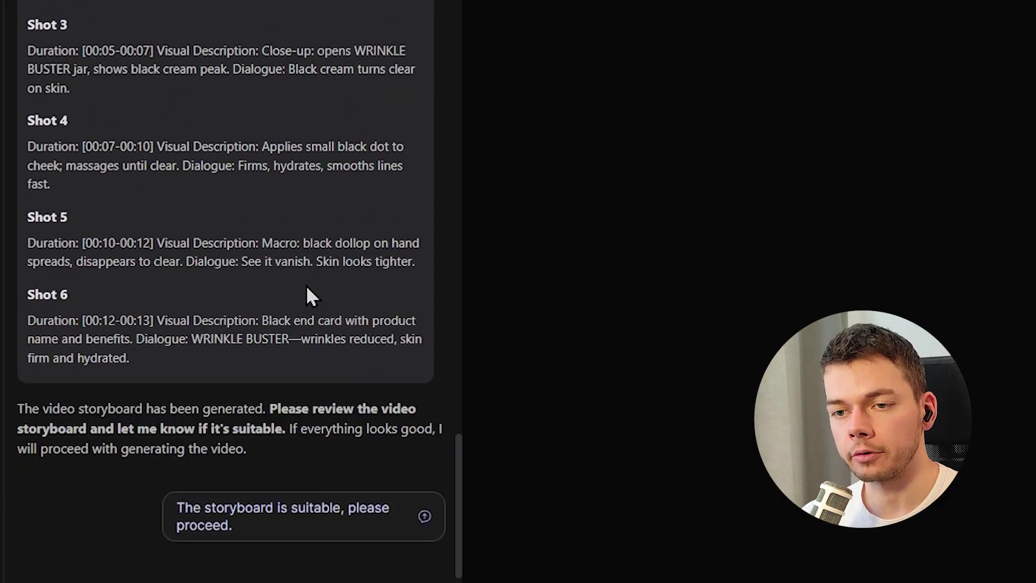
{"action": "left_click", "coordinate": [339, 524]}
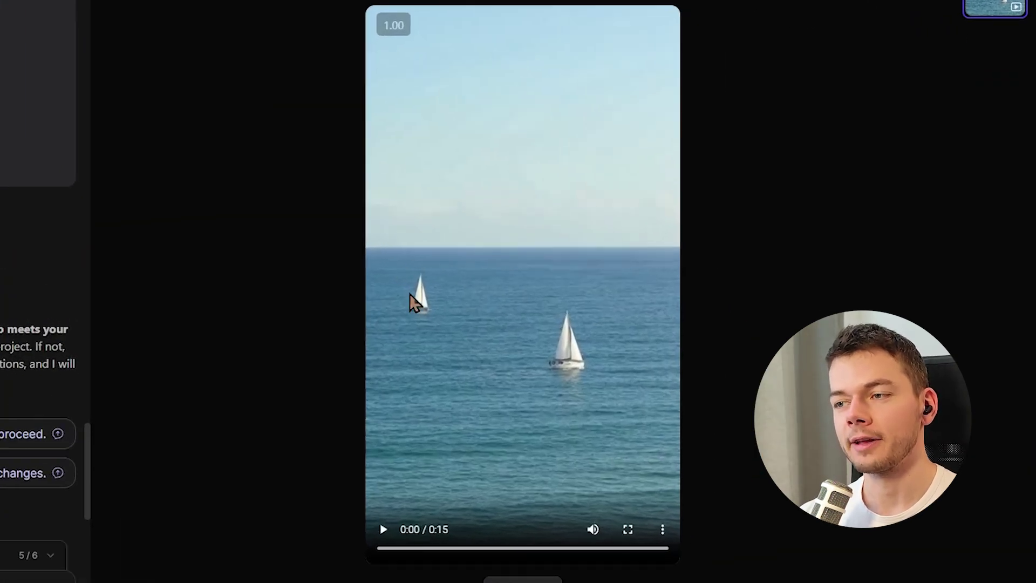
Play the generated Wrinkle Buster video and inspect the cream application, end card and jar shots.
{"action": "left_click", "coordinate": [467, 537]}
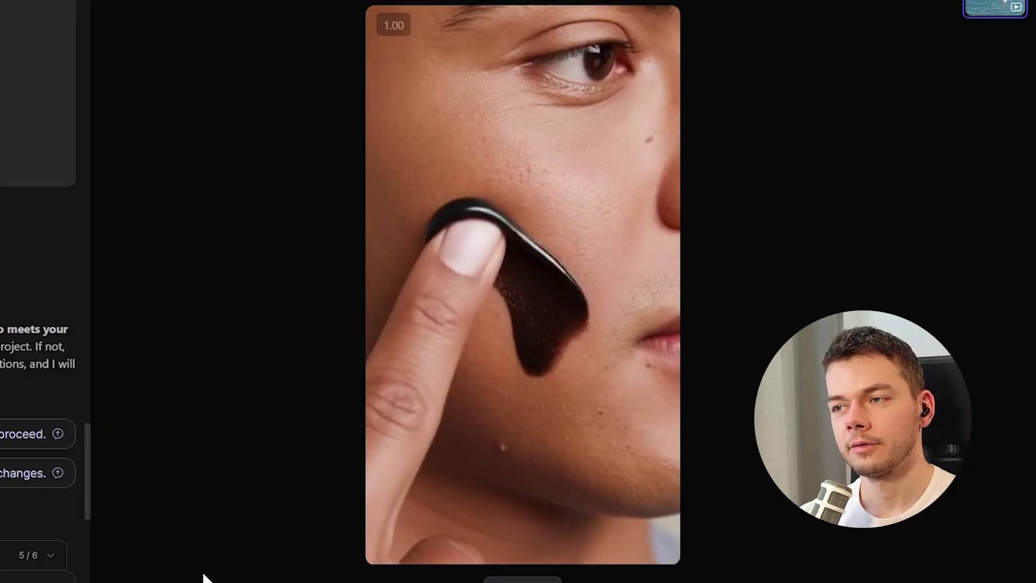
{"action": "left_click", "coordinate": [383, 529]}
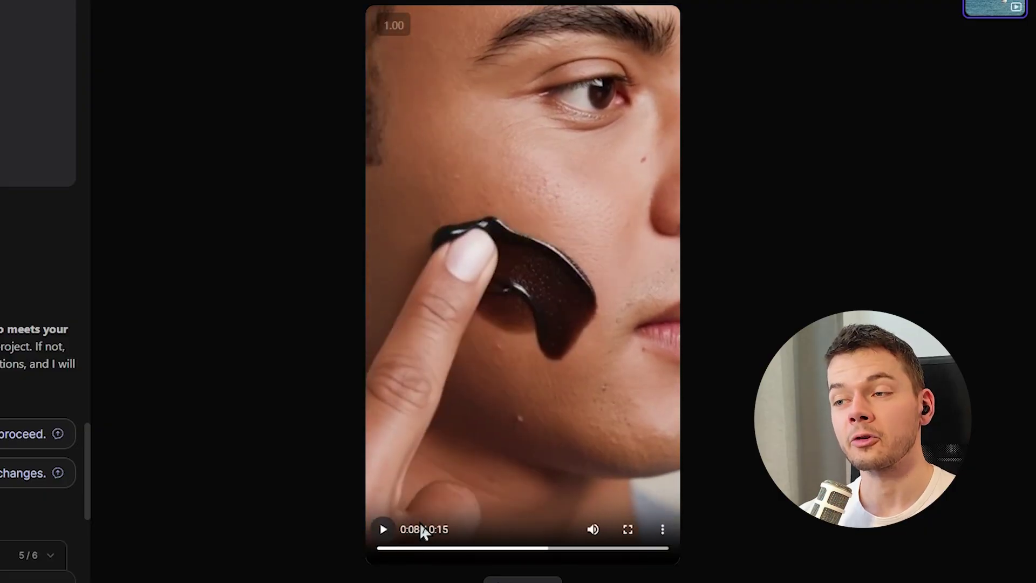
{"action": "left_click", "coordinate": [383, 529]}
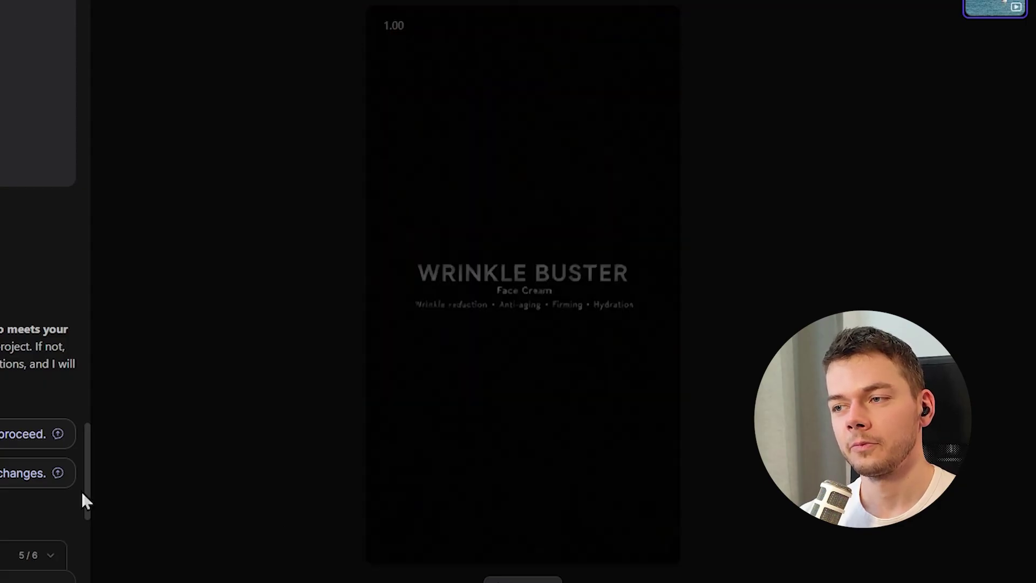
{"action": "left_click", "coordinate": [386, 534]}
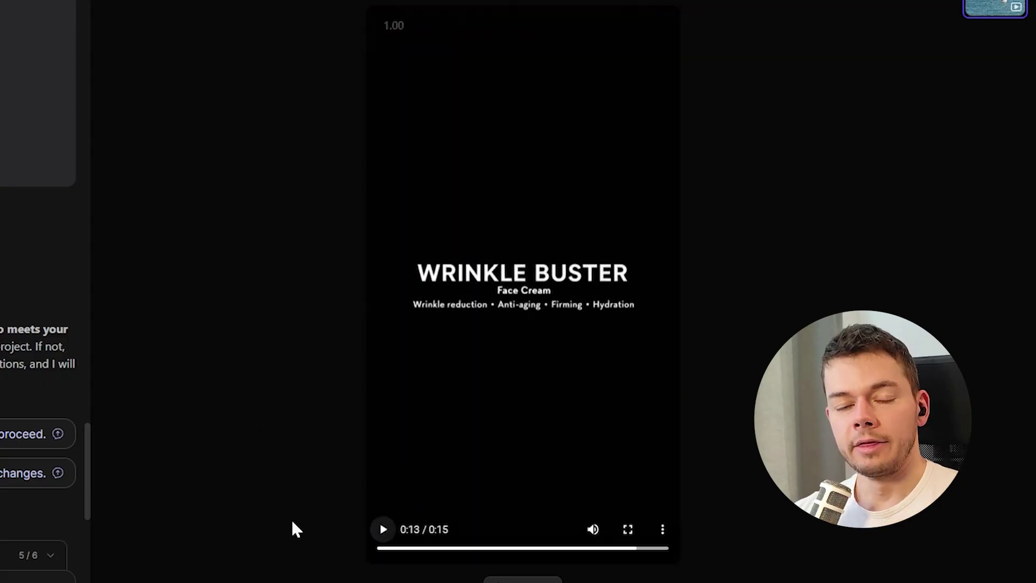
{"action": "left_click", "coordinate": [486, 548]}
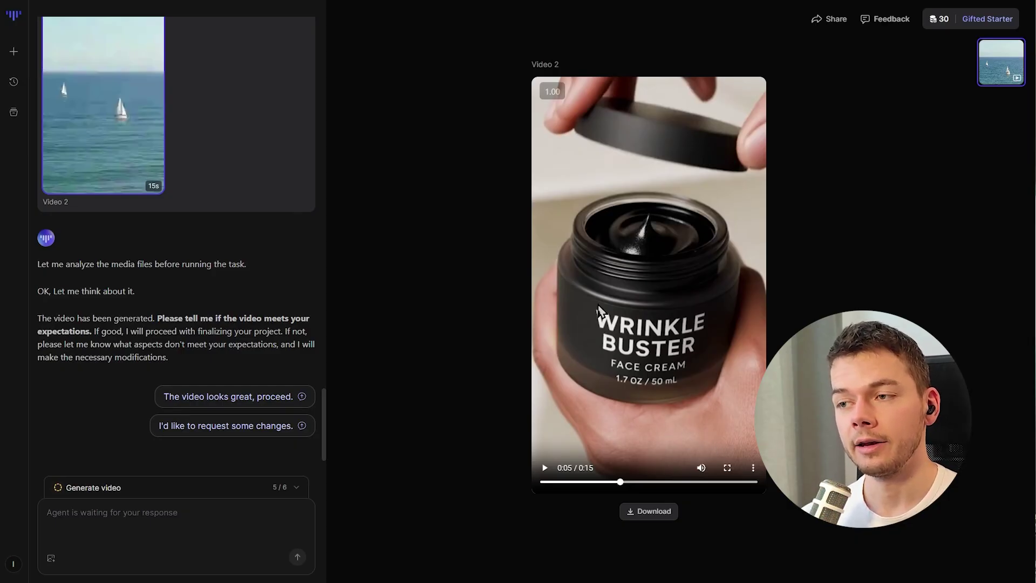
{"action": "left_click", "coordinate": [658, 481]}
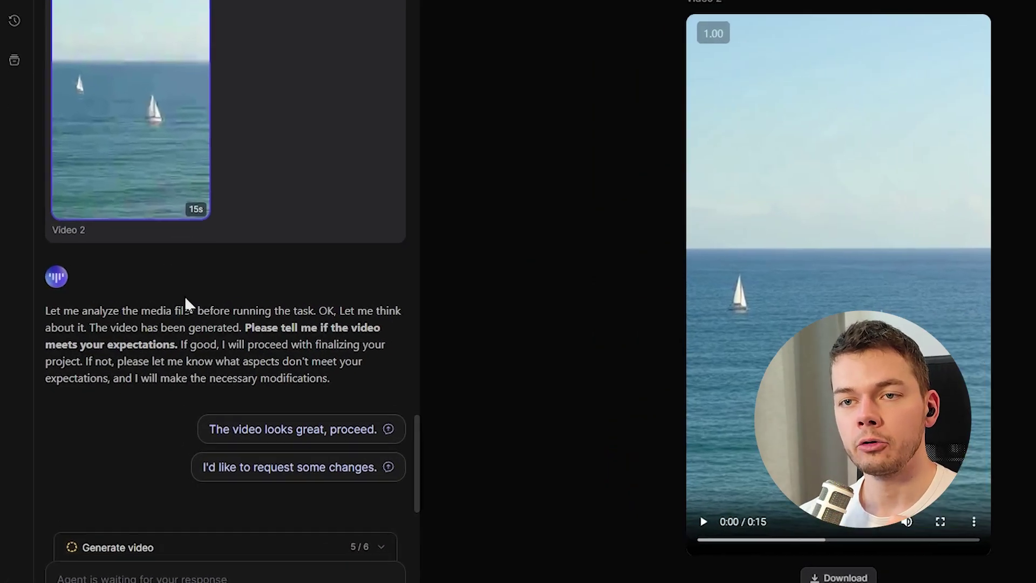
Examine the Wrinkle Buster storyboard's summary and shot descriptions in the chat, and return to the generated video.
{"action": "scroll", "coordinate": [161, 310], "scroll_direction": "up", "scroll_amount": 10}
{"action": "scroll", "coordinate": [237, 329], "scroll_direction": "up", "scroll_amount": 5}
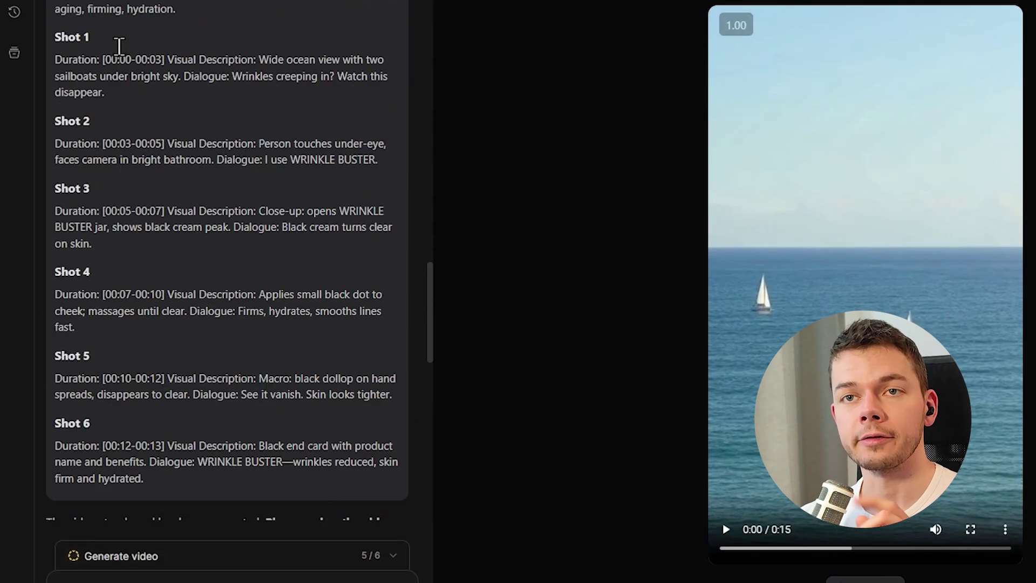
{"action": "left_click_drag", "start_coordinate": [73, 99], "coordinate": [189, 105]}
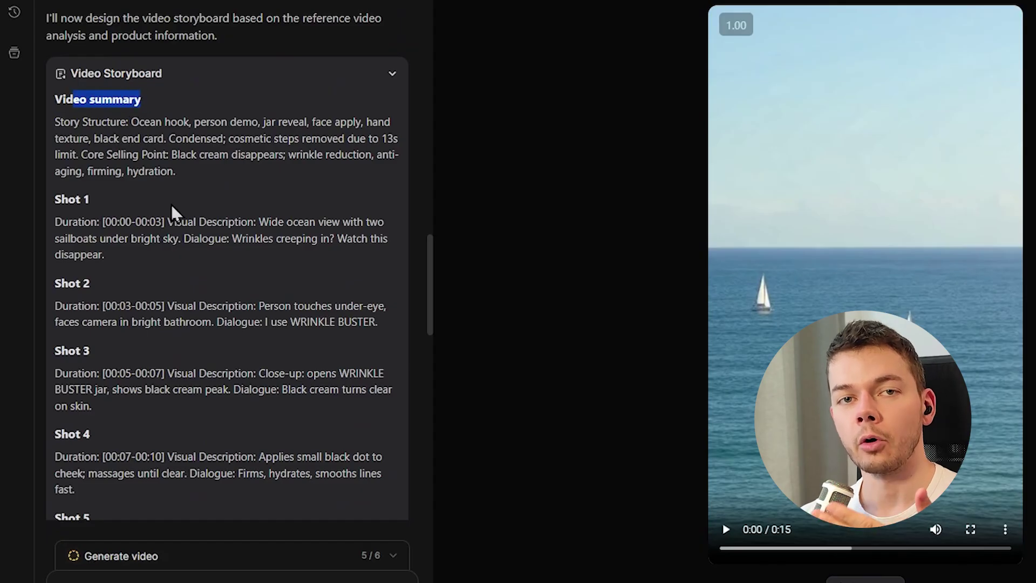
{"action": "scroll", "coordinate": [172, 212], "scroll_direction": "down", "scroll_amount": 10}
{"action": "scroll", "coordinate": [240, 288], "scroll_direction": "up", "scroll_amount": 15}
{"action": "left_click_drag", "start_coordinate": [102, 99], "coordinate": [286, 303]}
{"action": "left_click", "coordinate": [294, 276]}
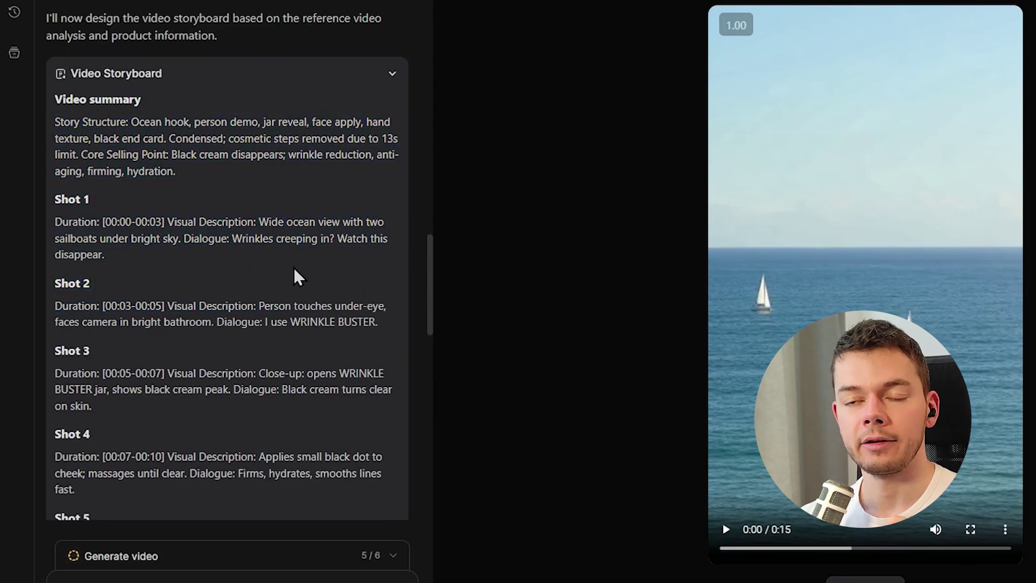
{"action": "scroll", "coordinate": [294, 276], "scroll_direction": "down", "scroll_amount": 8}
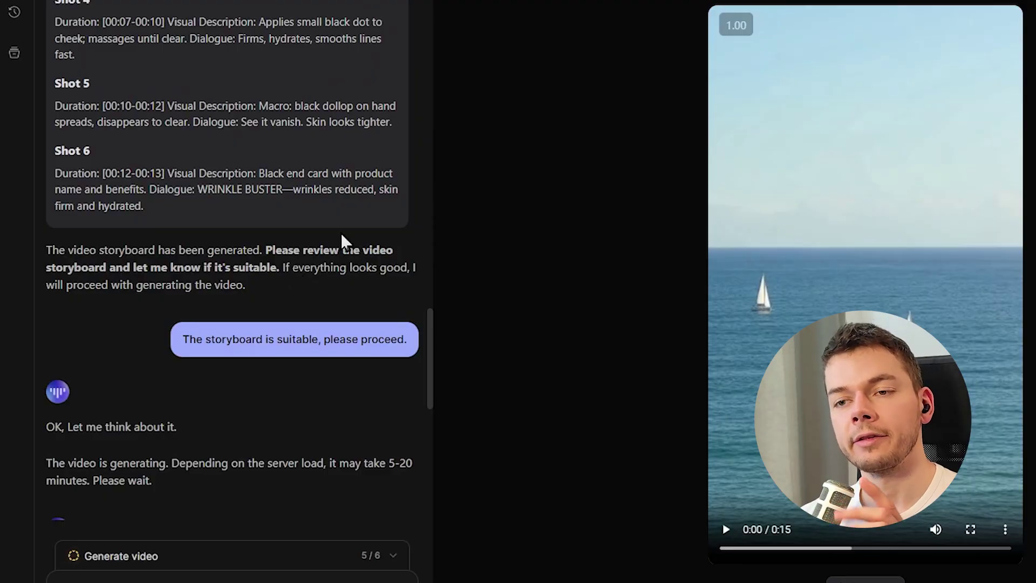
{"action": "scroll", "coordinate": [342, 241], "scroll_direction": "down", "scroll_amount": 12}
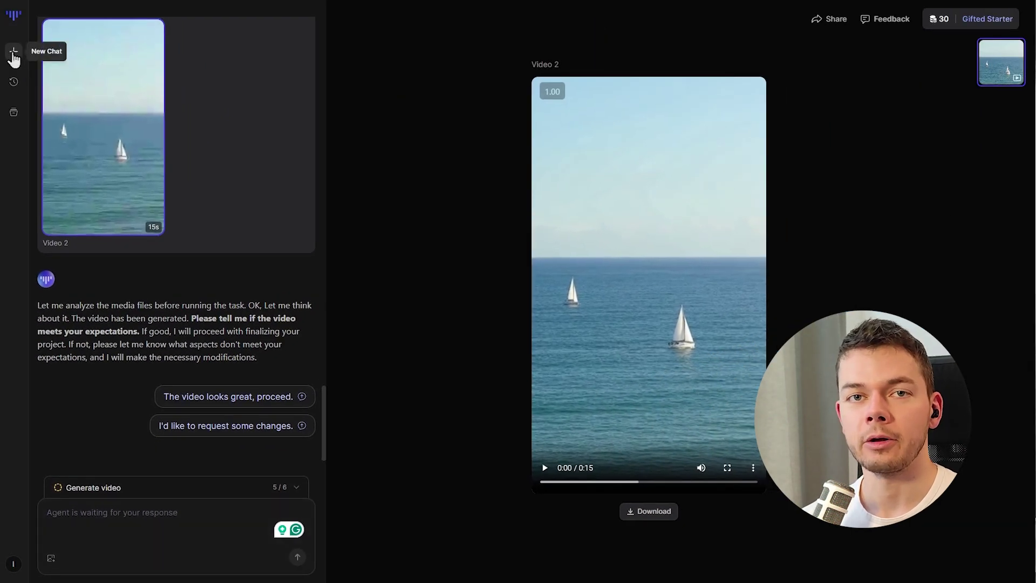
Start a new chat and view the Bullshark Testo supplement product image full screen before closing it.
{"action": "left_click", "coordinate": [14, 51]}
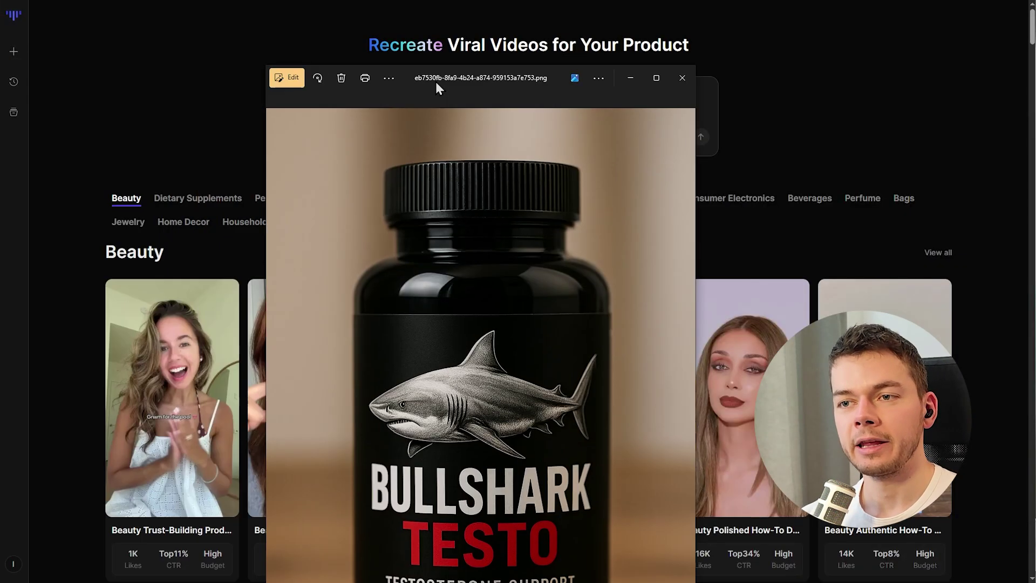
{"action": "left_click_drag", "start_coordinate": [435, 82], "coordinate": [526, 12]}
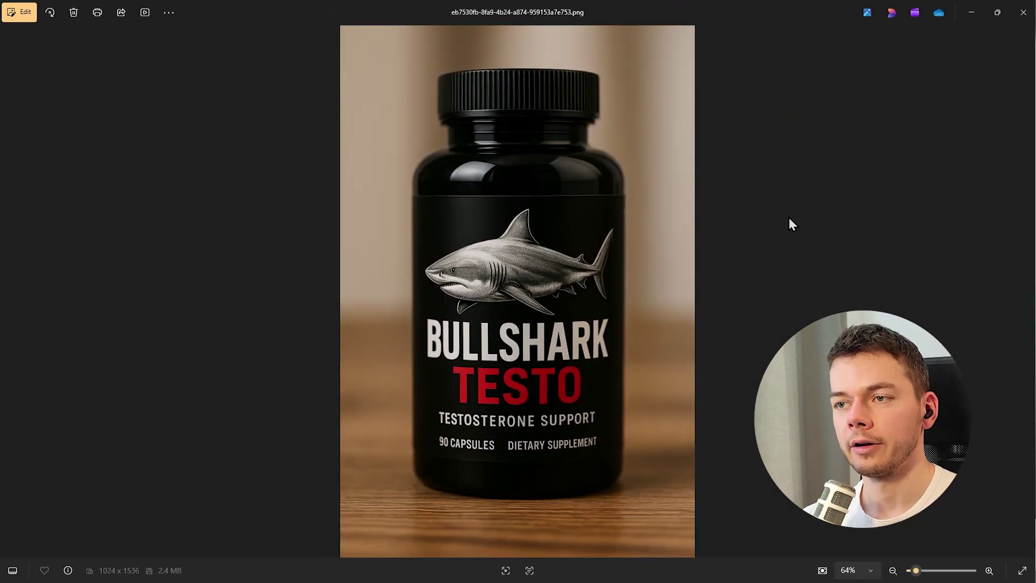
{"action": "left_click", "coordinate": [1027, 17]}
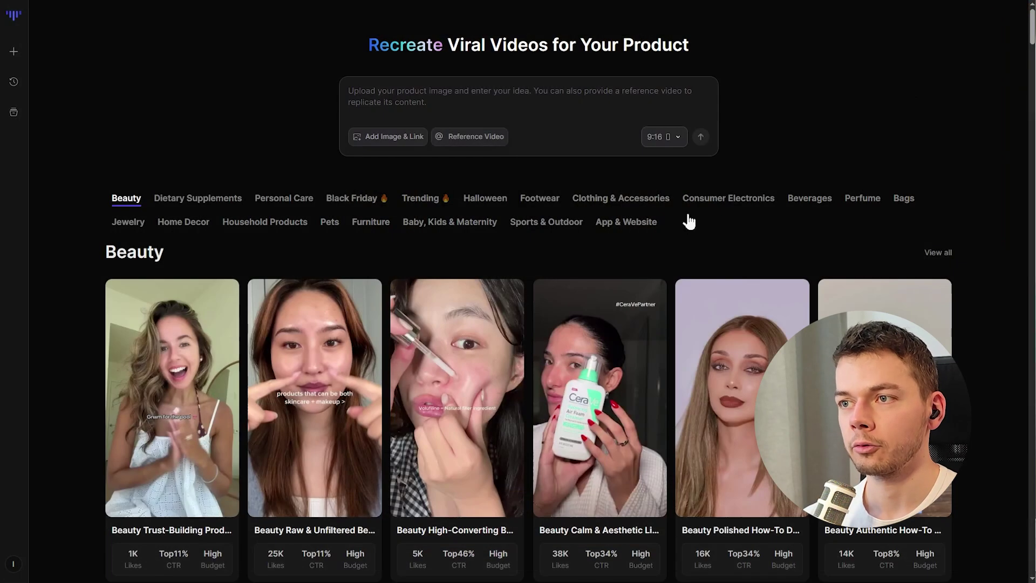
Open the full Dietary Supplements collection of viral reference videos.
{"action": "scroll", "coordinate": [167, 137], "scroll_direction": "down", "scroll_amount": 8}
{"action": "scroll", "coordinate": [233, 458], "scroll_direction": "down", "scroll_amount": 10}
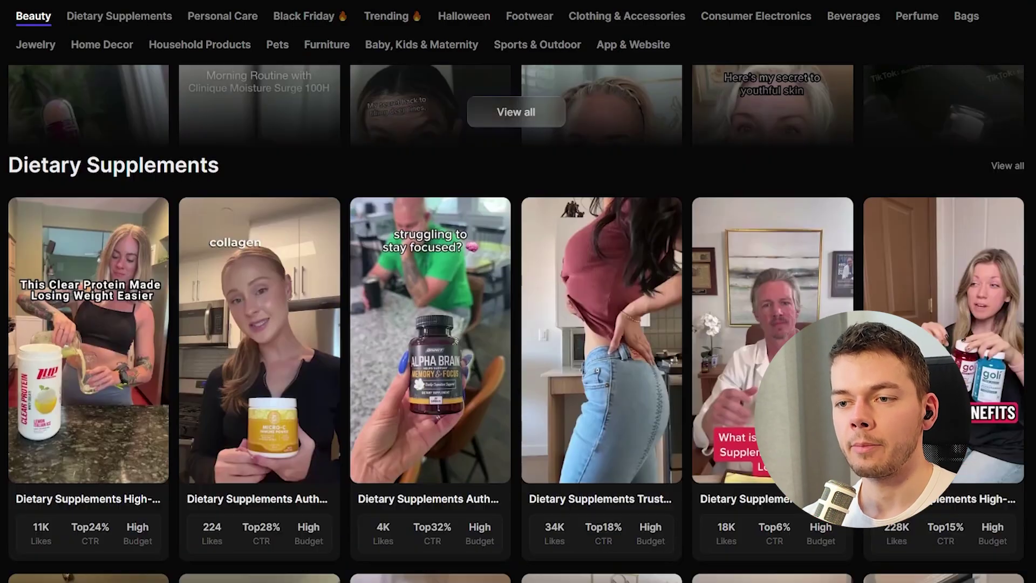
{"action": "left_click", "coordinate": [526, 342]}
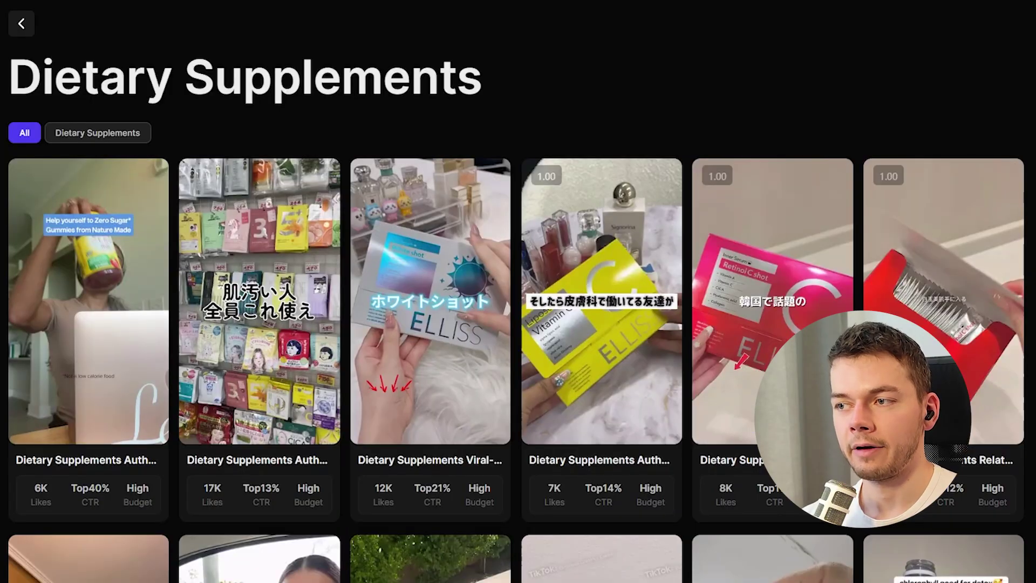
Recreate the "Dietary Supplements Aspirational Problem/Solution" reference video showing the man in the brown sweater.
{"action": "scroll", "coordinate": [896, 298], "scroll_direction": "down", "scroll_amount": 5}
{"action": "mouse_move", "coordinate": [749, 278]}
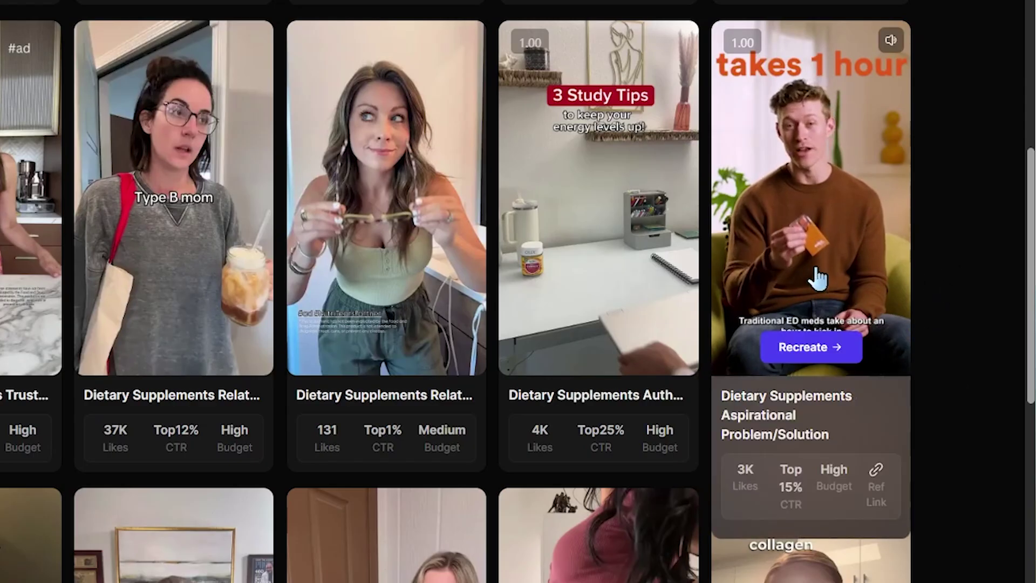
{"action": "left_click", "coordinate": [828, 349]}
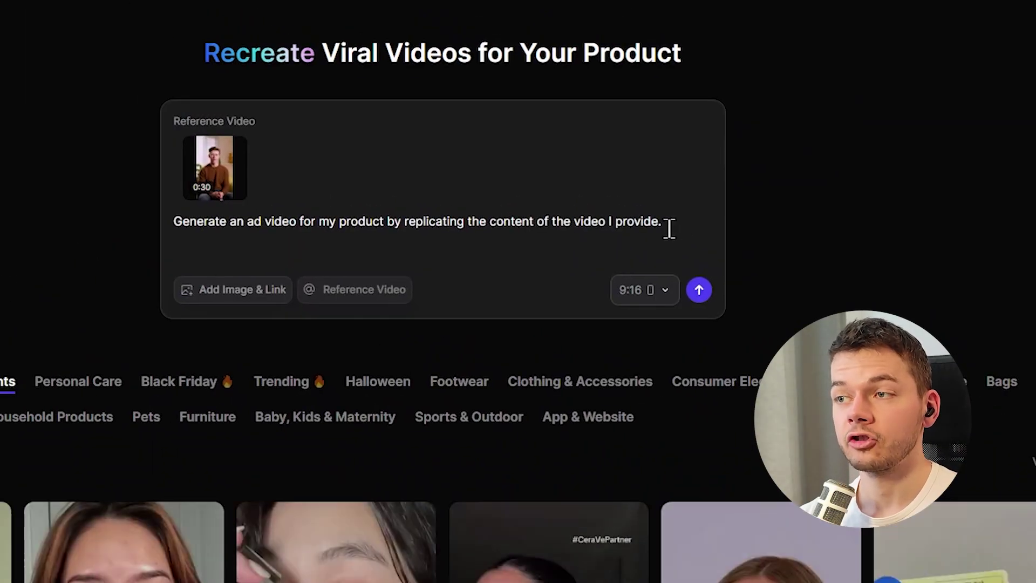
Submit the 9:16 request with the Bullshark Testo image attached and a prompt for a loud, slightly obnoxious, shirtless muscular guy discussing low testosterone.
{"action": "left_click", "coordinate": [607, 171]}
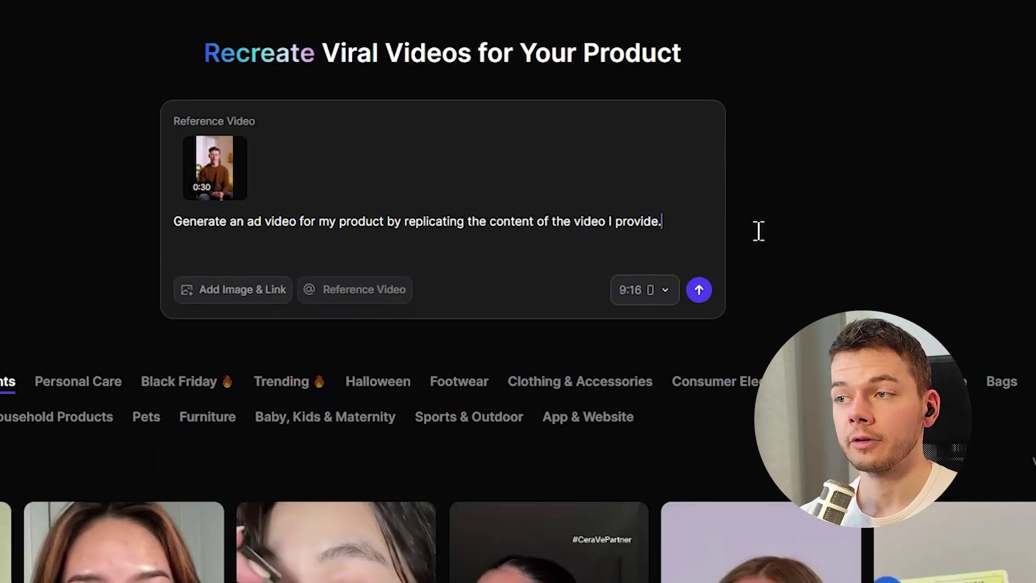
{"action": "type", "text": "Create a shirtless, muscular guy talking about the problems of low testosterone and how our product, \"Bullshark Testo\", helped him increase his testosterone levels naturally. Make him loud and a little bit obnoxious to make the video more captivating."}
{"action": "left_click_drag", "start_coordinate": [664, 221], "coordinate": [533, 286]}
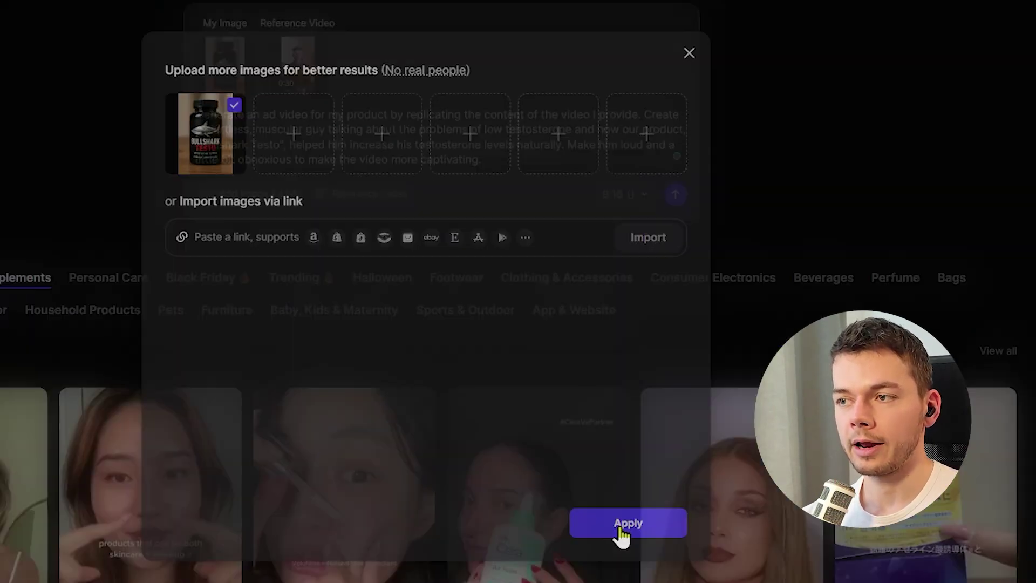
{"action": "left_click", "coordinate": [625, 525]}
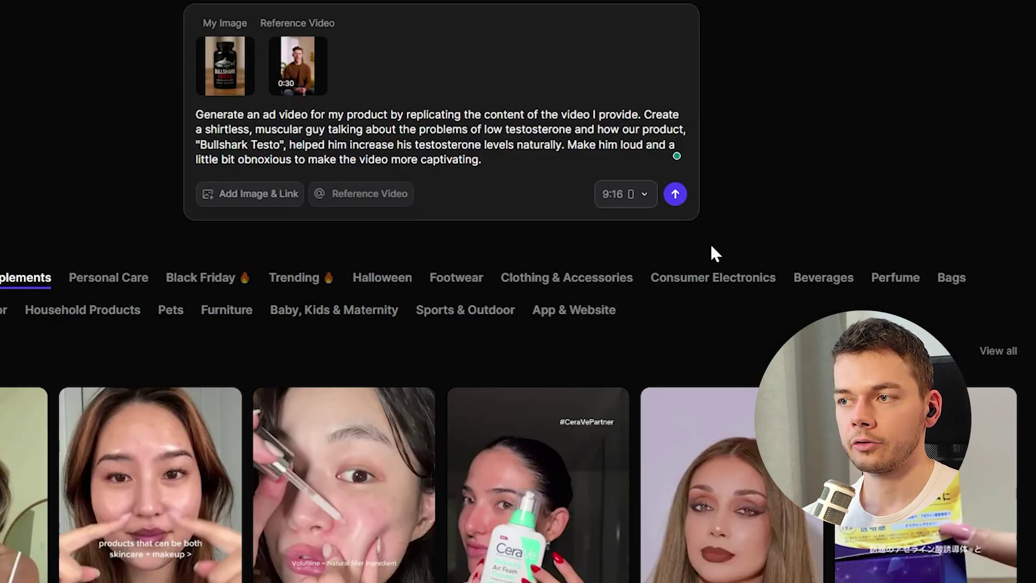
{"action": "left_click", "coordinate": [675, 195]}
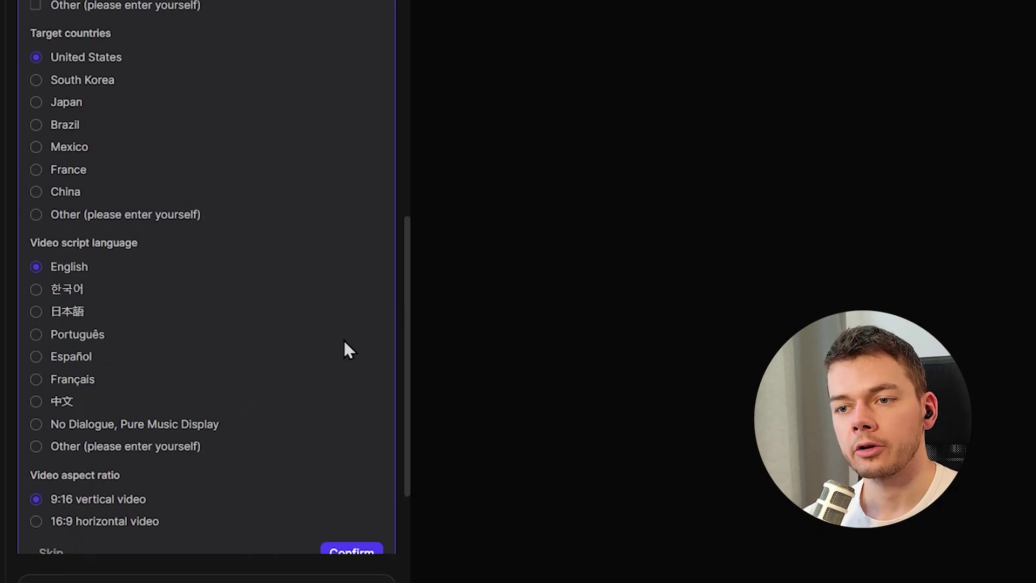
Confirm the questionnaire with United States, English and 9:16 vertical video, and approve the five-shot Bullshark Testo storyboard for generation.
{"action": "scroll", "coordinate": [356, 394], "scroll_direction": "down", "scroll_amount": 3}
{"action": "left_click", "coordinate": [356, 428]}
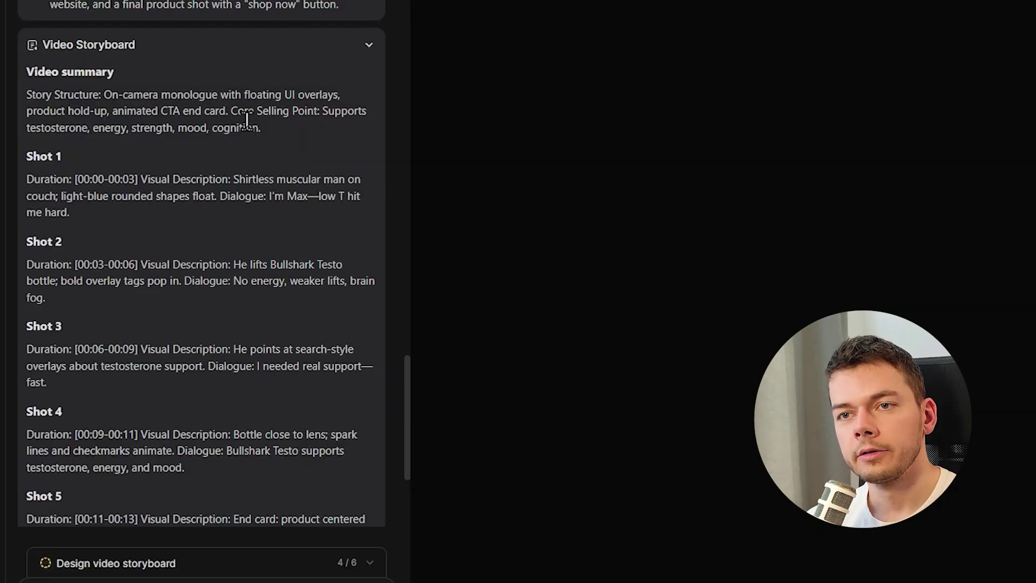
{"action": "scroll", "coordinate": [284, 304], "scroll_direction": "down", "scroll_amount": 4}
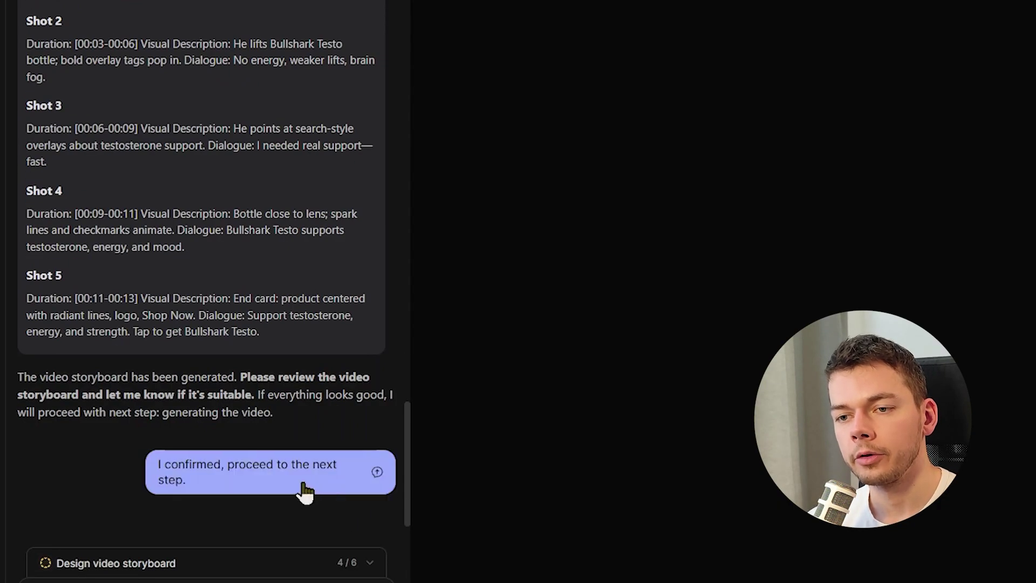
{"action": "left_click", "coordinate": [304, 488]}
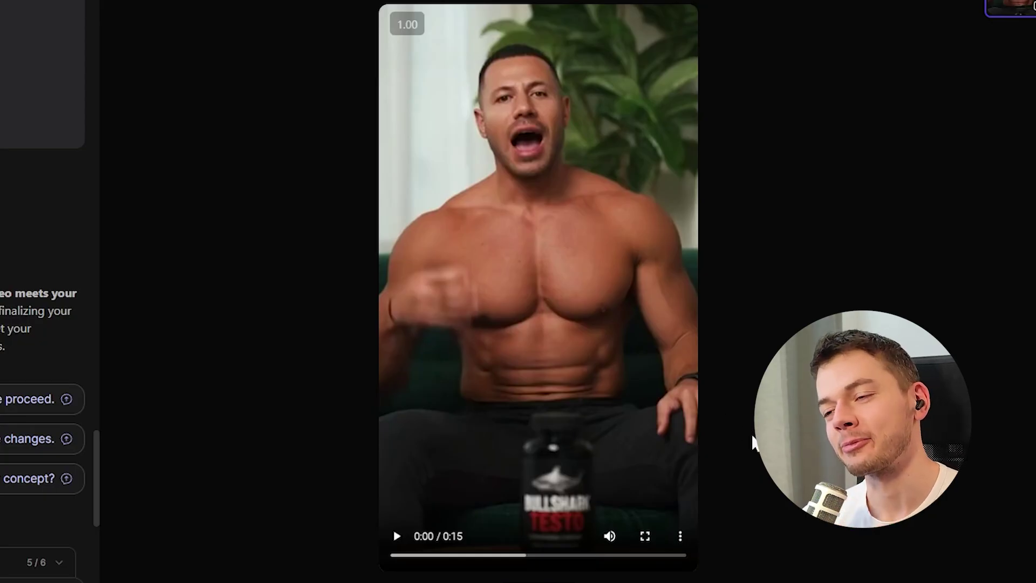
Play the generated Bullshark Testo video and inspect the floating search overlays, the bottle shot and the end card.
{"action": "left_click", "coordinate": [404, 535]}
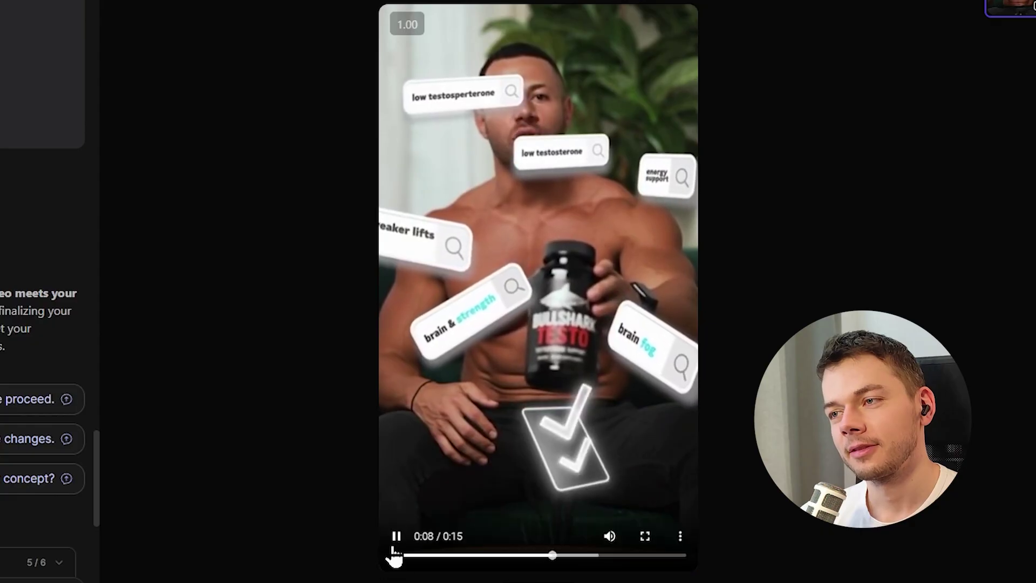
{"action": "left_click", "coordinate": [404, 538]}
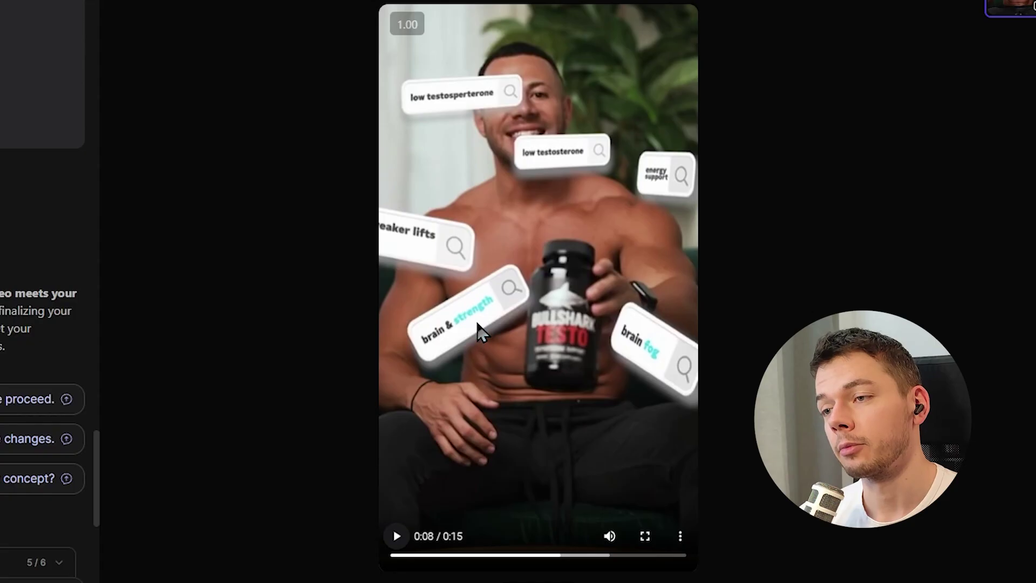
{"action": "left_click", "coordinate": [396, 535]}
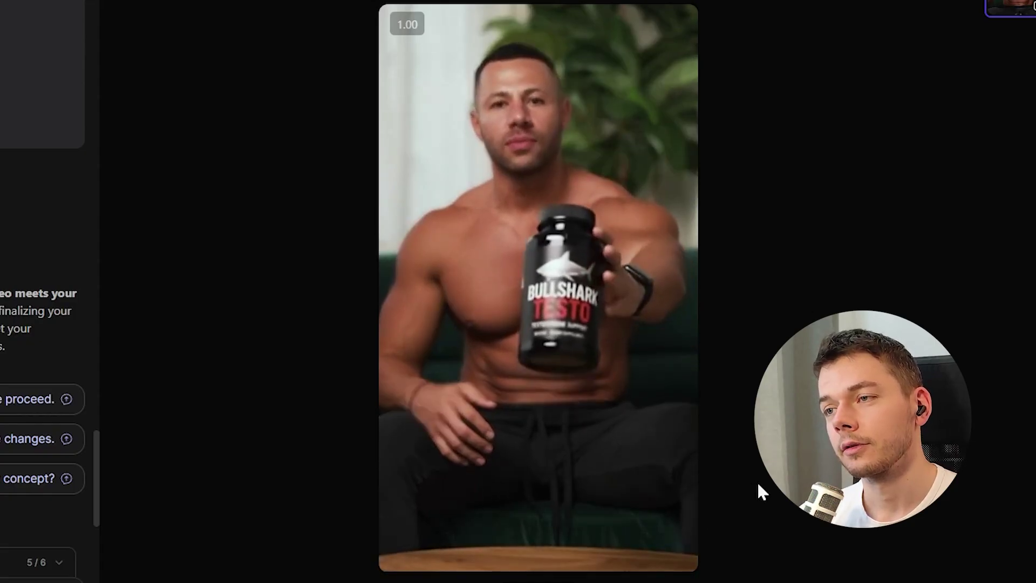
{"action": "mouse_move", "coordinate": [416, 536]}
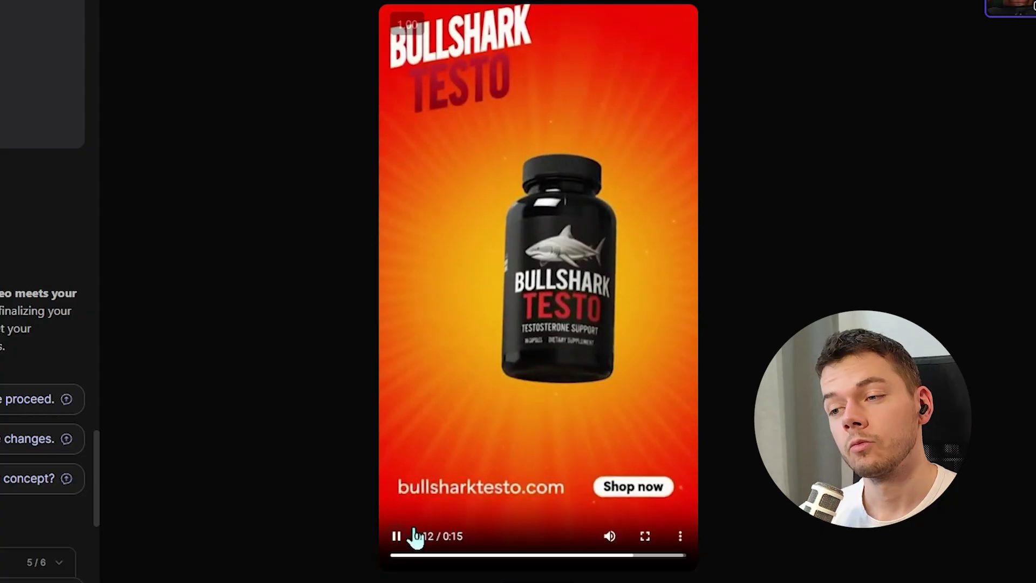
{"action": "left_click", "coordinate": [592, 563]}
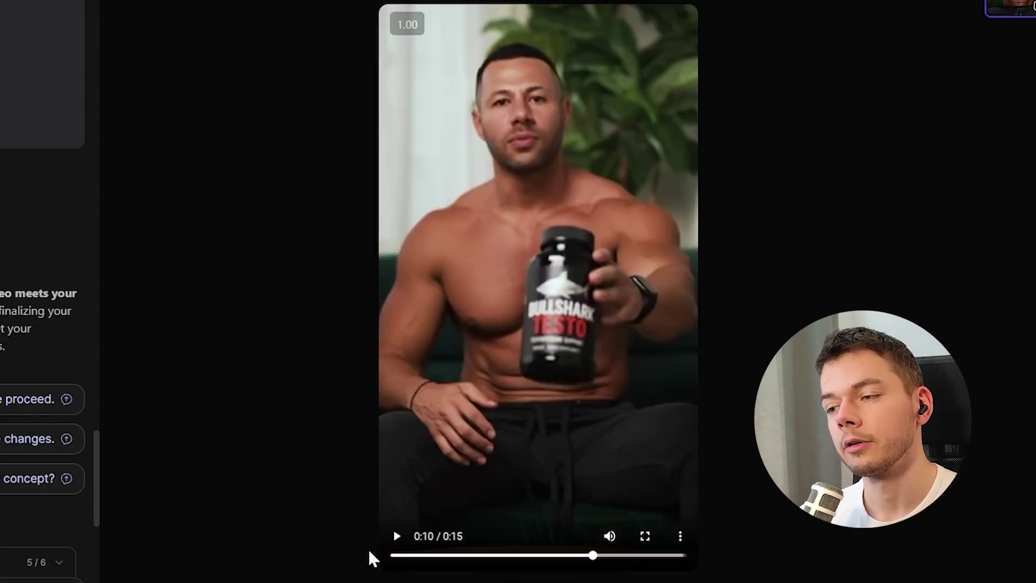
{"action": "left_click", "coordinate": [397, 537]}
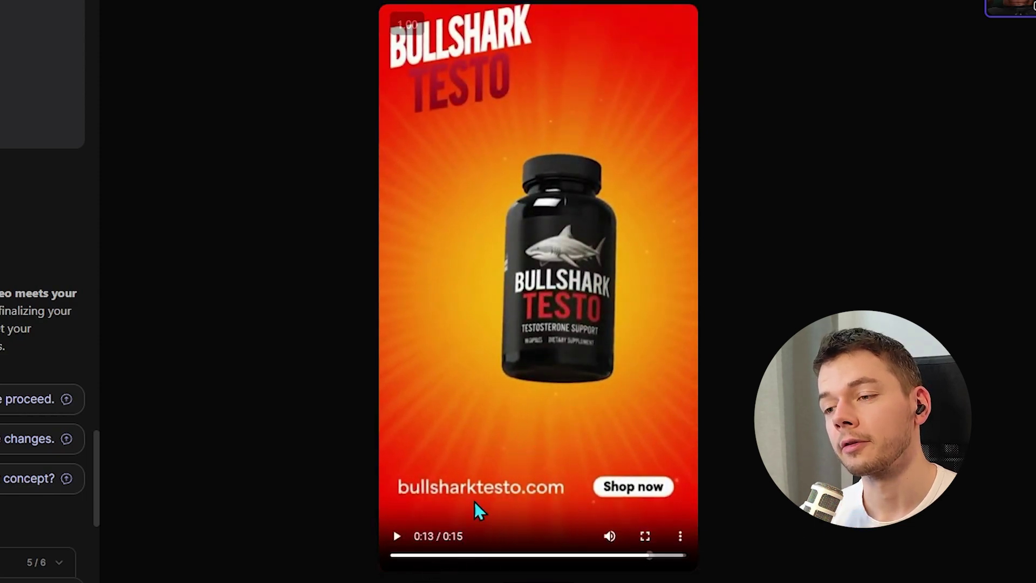
{"action": "left_click", "coordinate": [545, 394]}
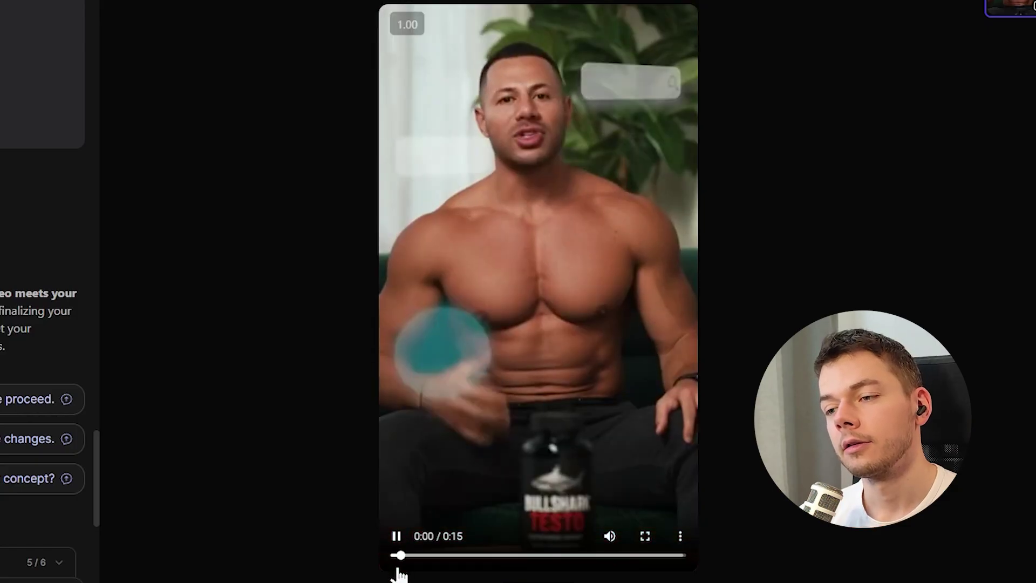
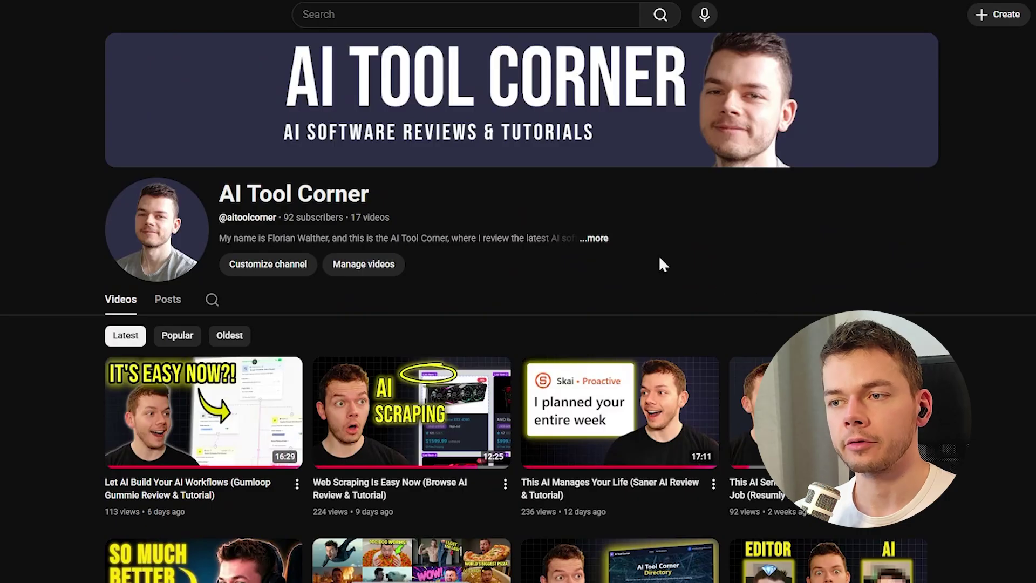
Look through the latest videos on the AI Tool Corner YouTube channel page.
{"action": "scroll", "coordinate": [471, 307], "scroll_direction": "down", "scroll_amount": 6}
{"action": "scroll", "coordinate": [947, 306], "scroll_direction": "up", "scroll_amount": 6}
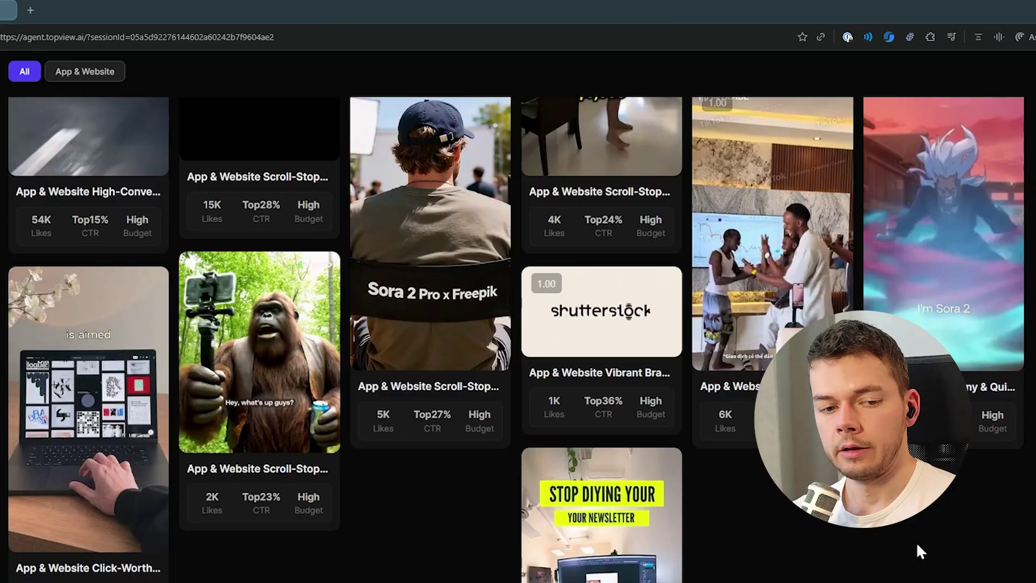
Recreate the "App & Website Click-Worthy How-To Demo" reference video from the App & Website collection.
{"action": "scroll", "coordinate": [917, 545], "scroll_direction": "down", "scroll_amount": 3}
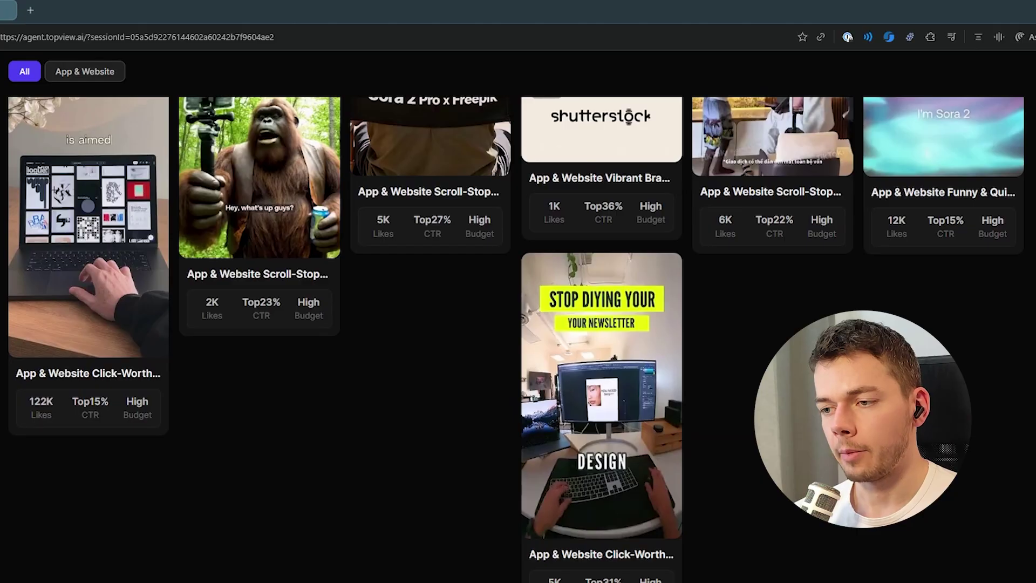
{"action": "mouse_move", "coordinate": [626, 421]}
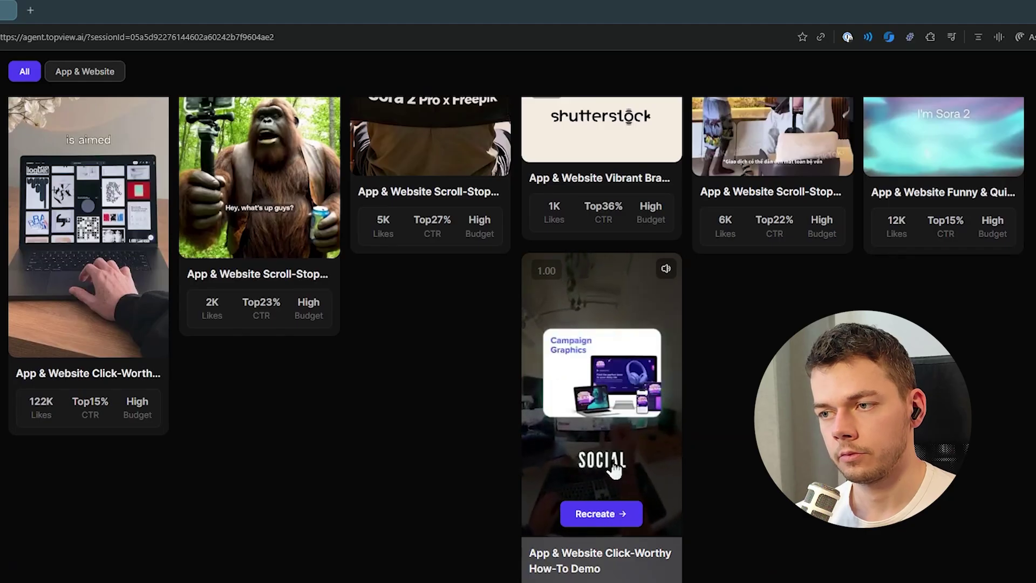
{"action": "left_click", "coordinate": [614, 515]}
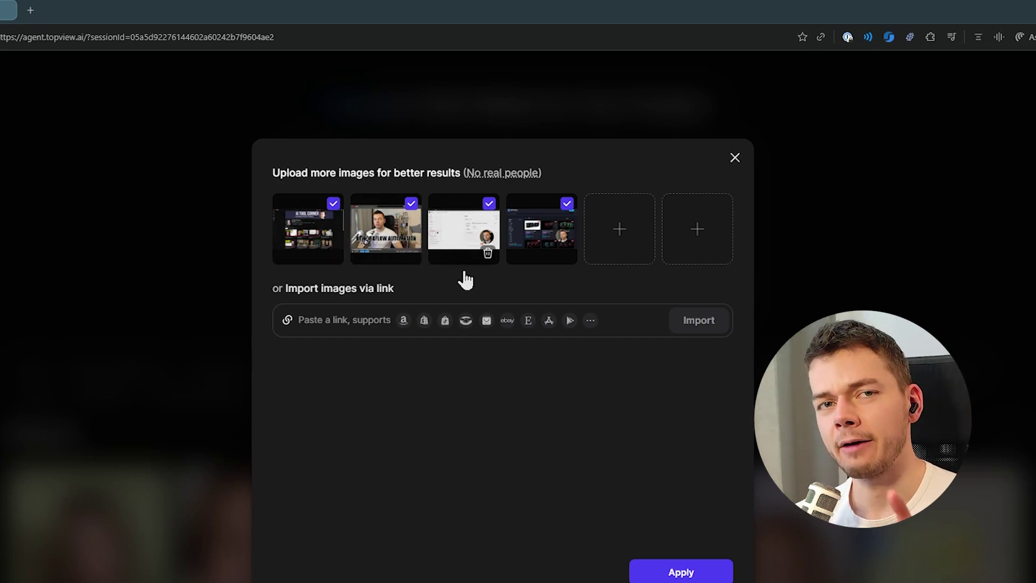
Attach the four channel screenshots and extend the prompt with a description of the YouTube channel "AI Tool Corner", its AI software reviews and audience.
{"action": "left_click", "coordinate": [680, 571]}
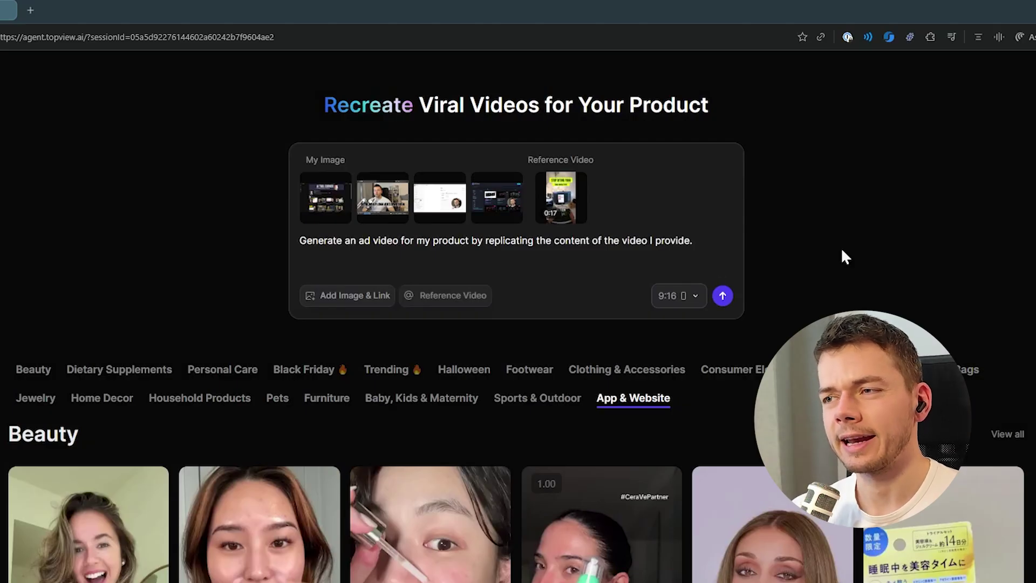
{"action": "left_click", "coordinate": [710, 240]}
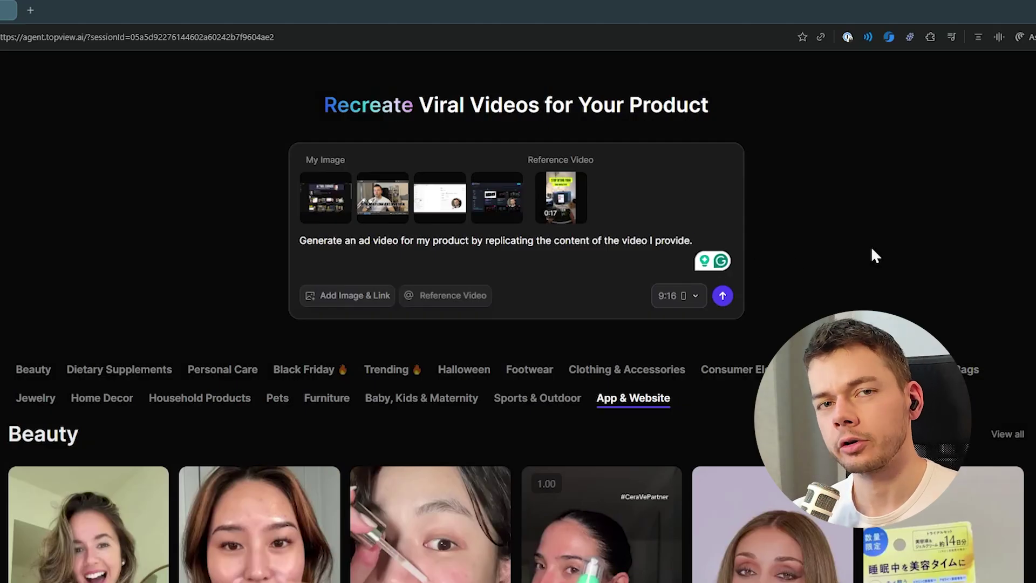
{"action": "type", "text": "This is my YouTube channel \"AI Tool Corner\", where I review the latest AI software to find out which ones can improve our lives and businesses. I review every kind of AI tool, from video & image generators to productivity tools, vibe coding tools, and more. I break down every tool with a detailed tutorial and review. This channel is for everyone who wants to get ahead in life using AI, from normal people to entrepreneurs and careerists."}
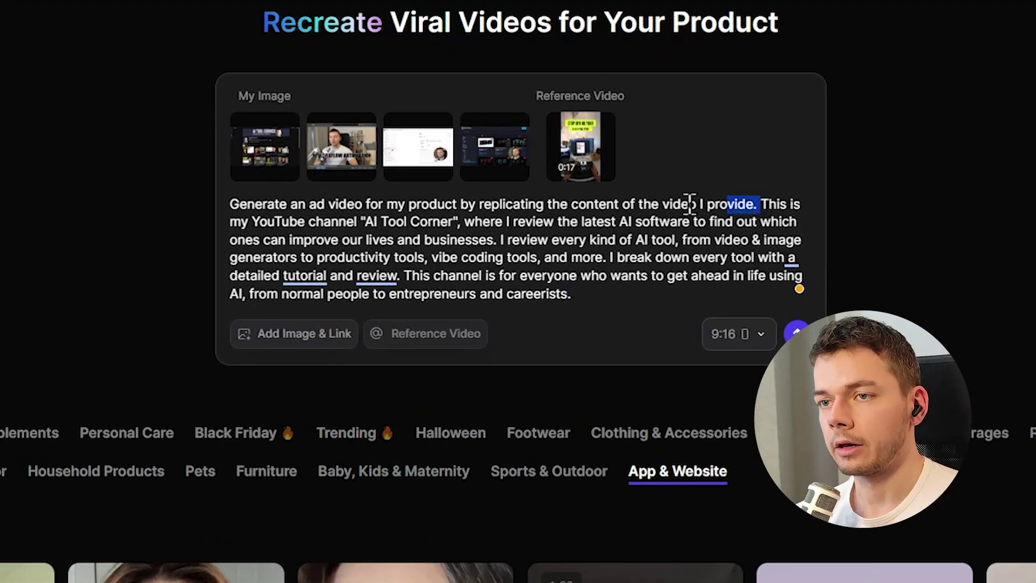
Read through the added channel description in the prompt, from the channel name to the target audience.
{"action": "left_click_drag", "start_coordinate": [690, 204], "coordinate": [446, 221]}
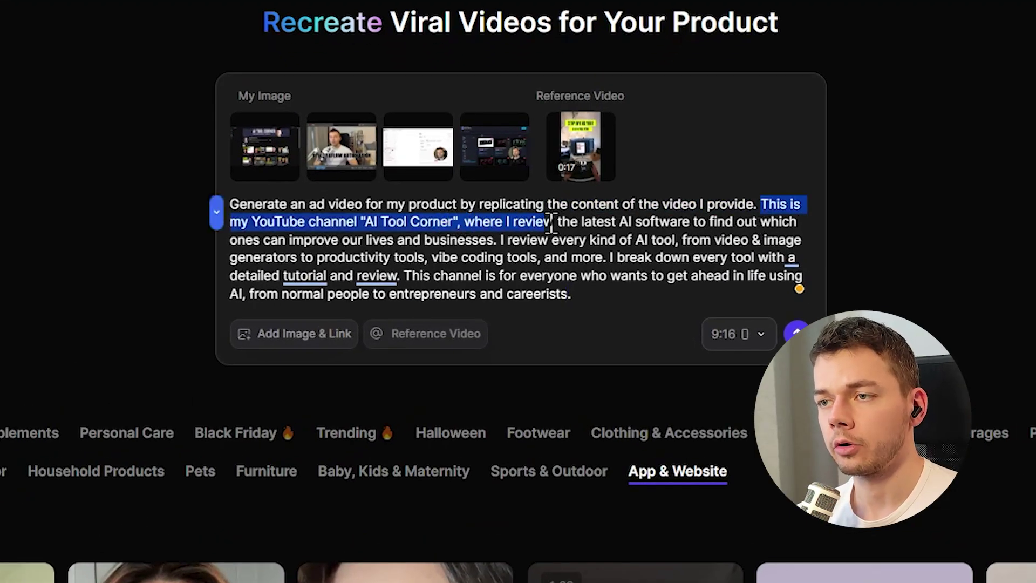
{"action": "left_click_drag", "start_coordinate": [552, 222], "coordinate": [500, 237]}
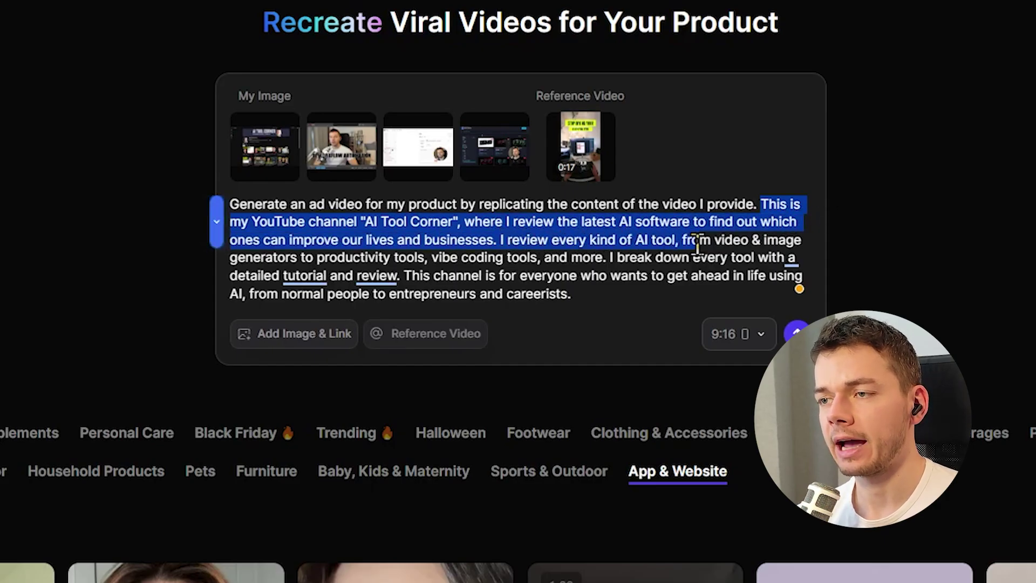
{"action": "left_click_drag", "start_coordinate": [814, 238], "coordinate": [434, 254]}
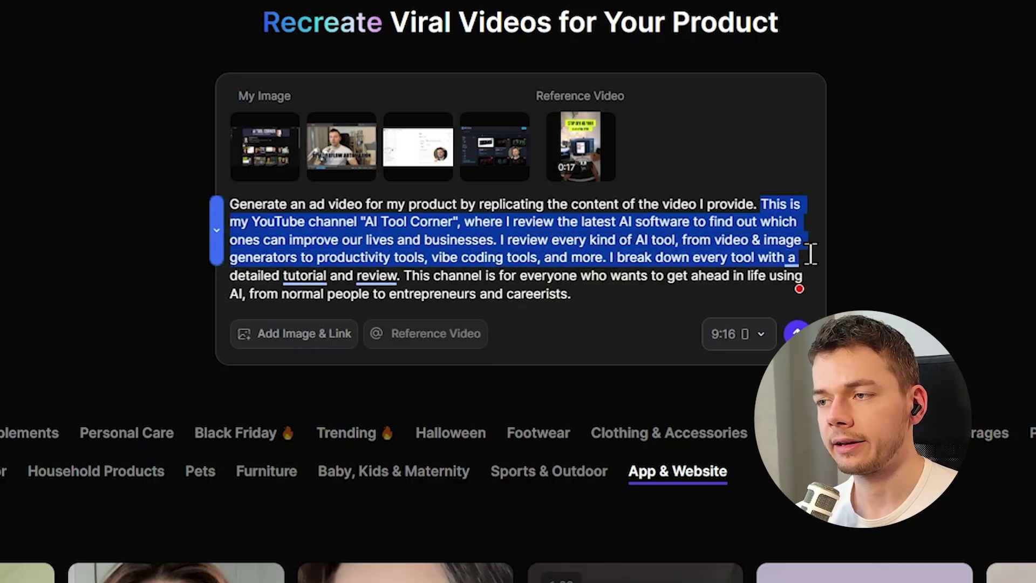
{"action": "left_click_drag", "start_coordinate": [811, 253], "coordinate": [468, 271]}
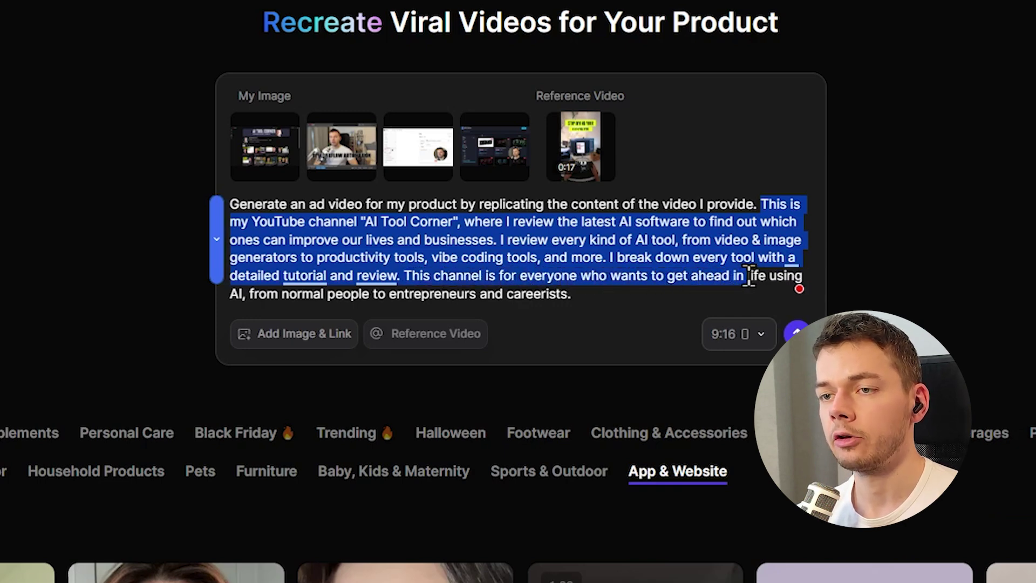
{"action": "left_click_drag", "start_coordinate": [749, 277], "coordinate": [649, 288]}
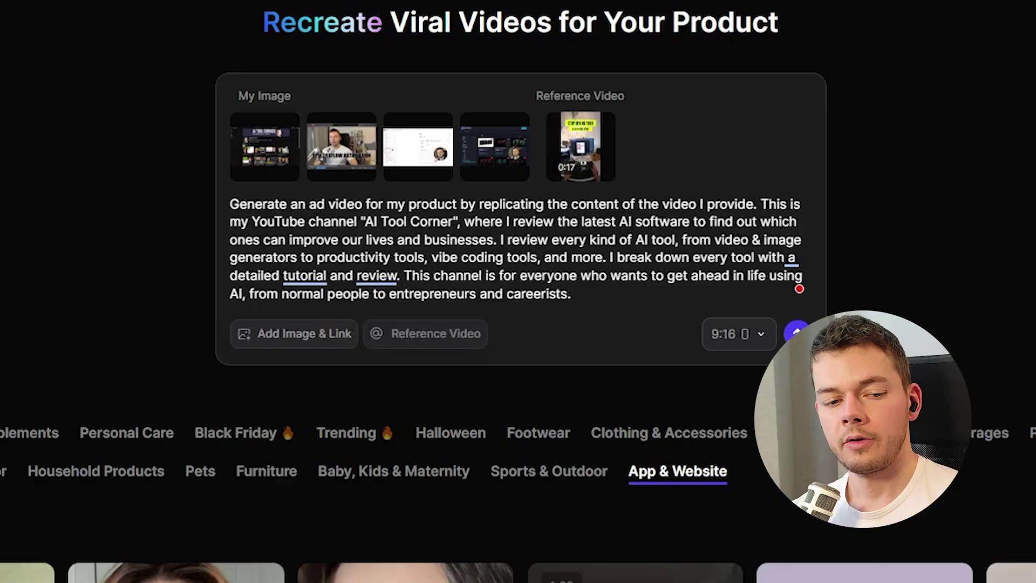
Submit the AI Tool Corner request and confirm its product questionnaire with the suggested users, selling points, United States and 9:16 vertical video.
{"action": "key", "text": "Return"}
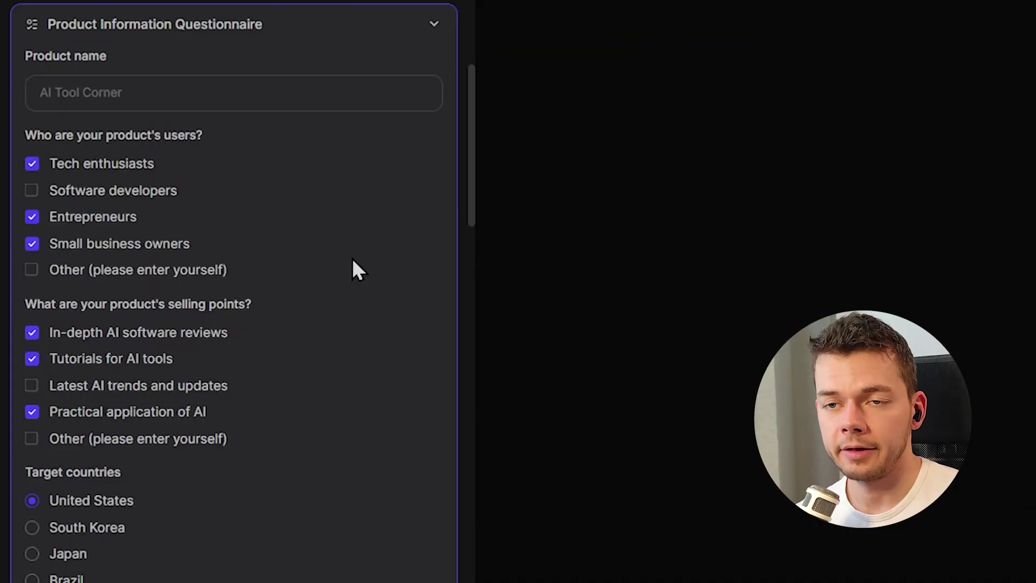
{"action": "scroll", "coordinate": [354, 269], "scroll_direction": "down", "scroll_amount": 15}
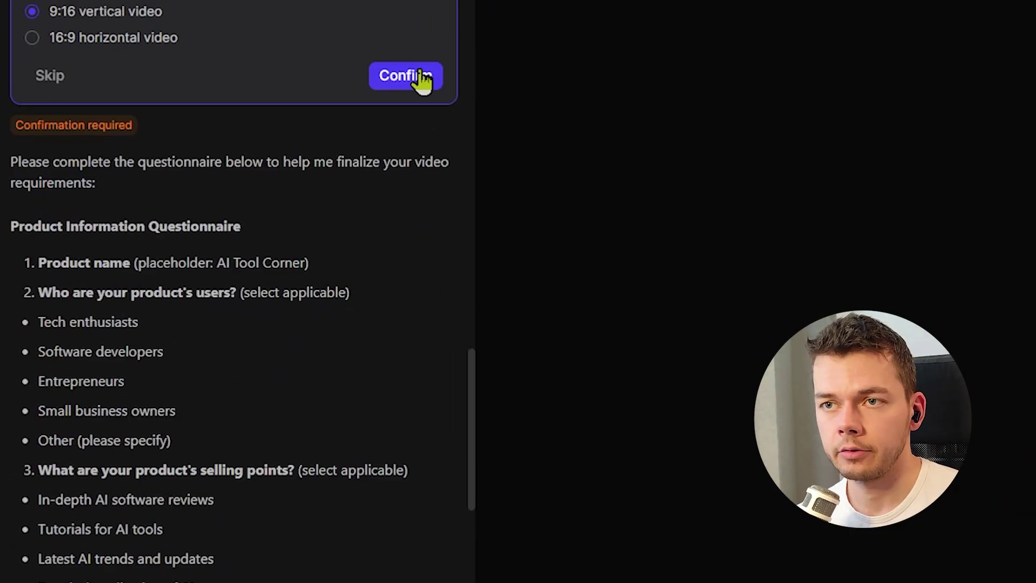
{"action": "left_click", "coordinate": [406, 76]}
{"action": "left_click", "coordinate": [399, 539]}
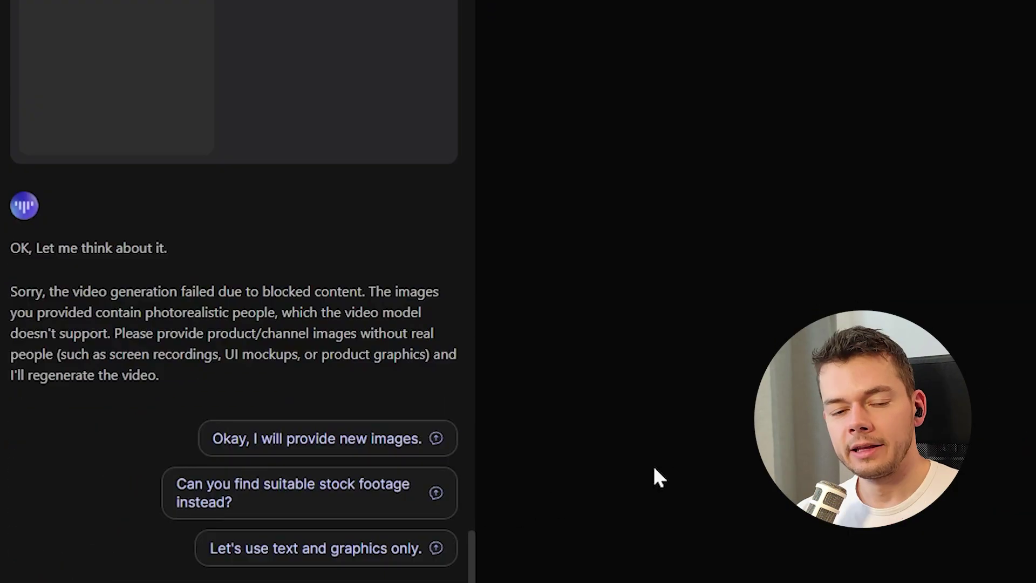
Read the agent's reply about the video generation and check the product images listed in the chat's Product Info.
{"action": "left_click_drag", "start_coordinate": [33, 285], "coordinate": [260, 340]}
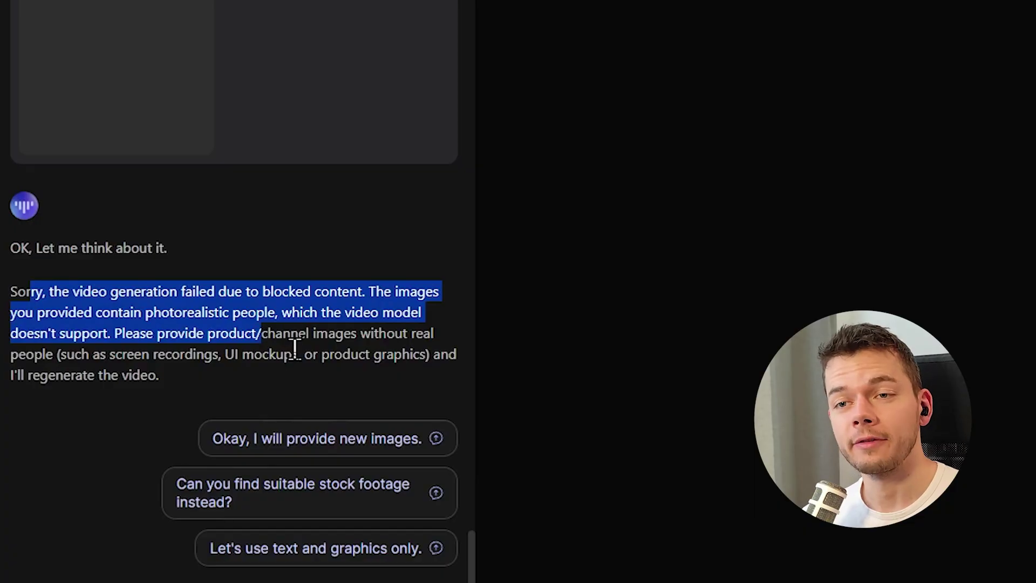
{"action": "scroll", "coordinate": [296, 350], "scroll_direction": "up", "scroll_amount": 20}
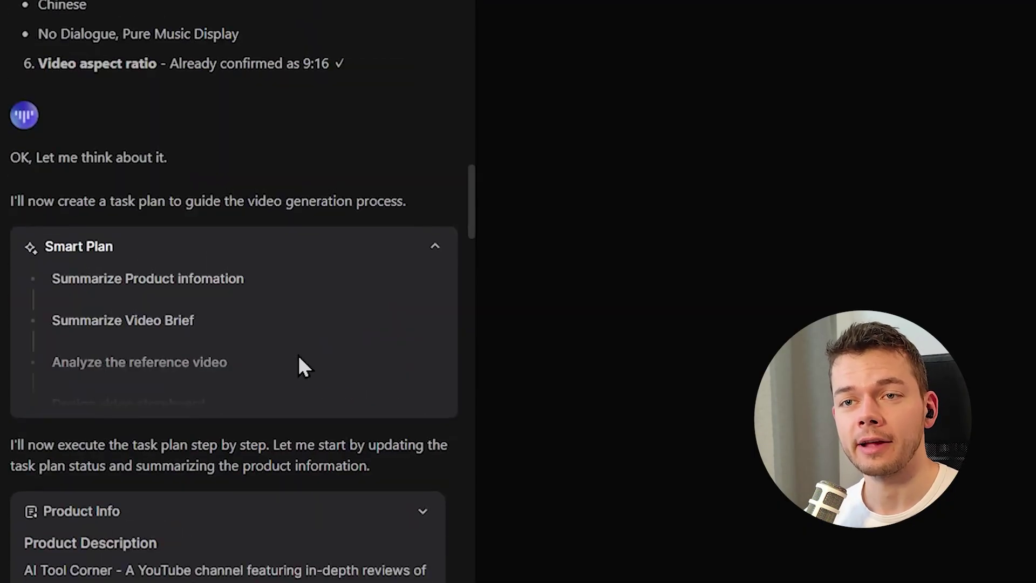
{"action": "scroll", "coordinate": [298, 354], "scroll_direction": "down", "scroll_amount": 10}
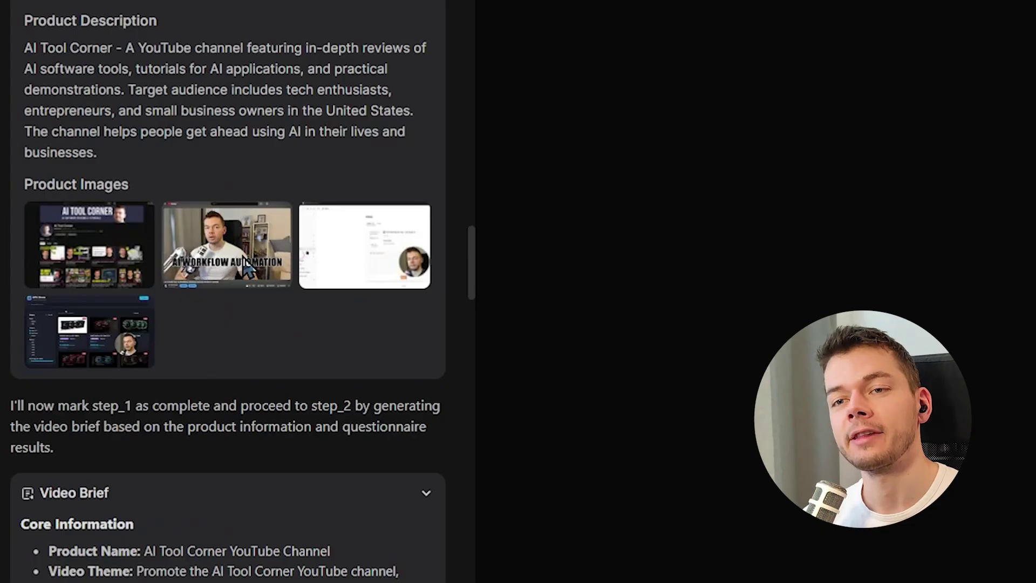
Apply the five channel screenshots without real people as product images and submit the 9:16 ad request with the reference video.
{"action": "scroll", "coordinate": [250, 398], "scroll_direction": "down", "scroll_amount": 20}
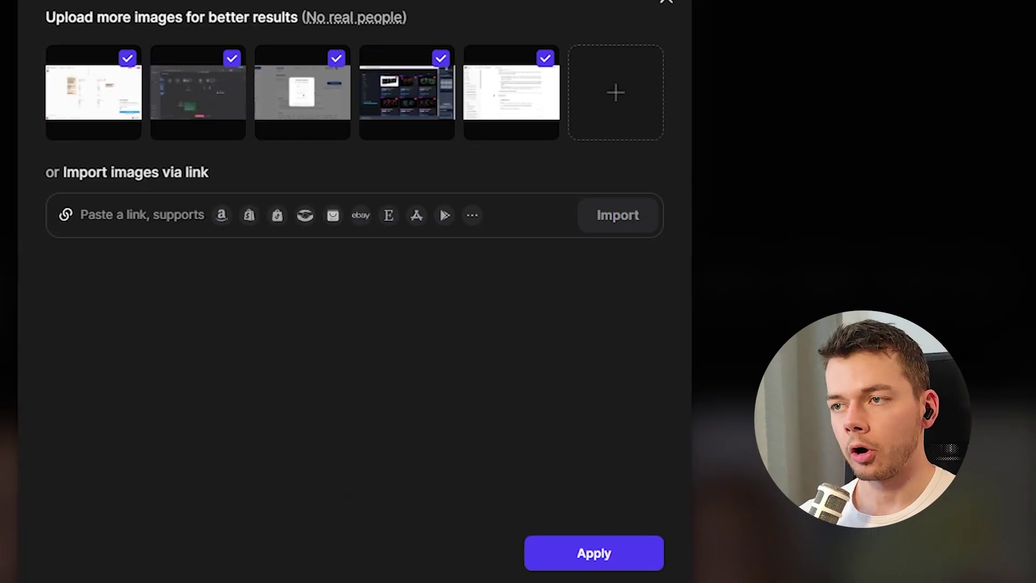
{"action": "mouse_move", "coordinate": [122, 124]}
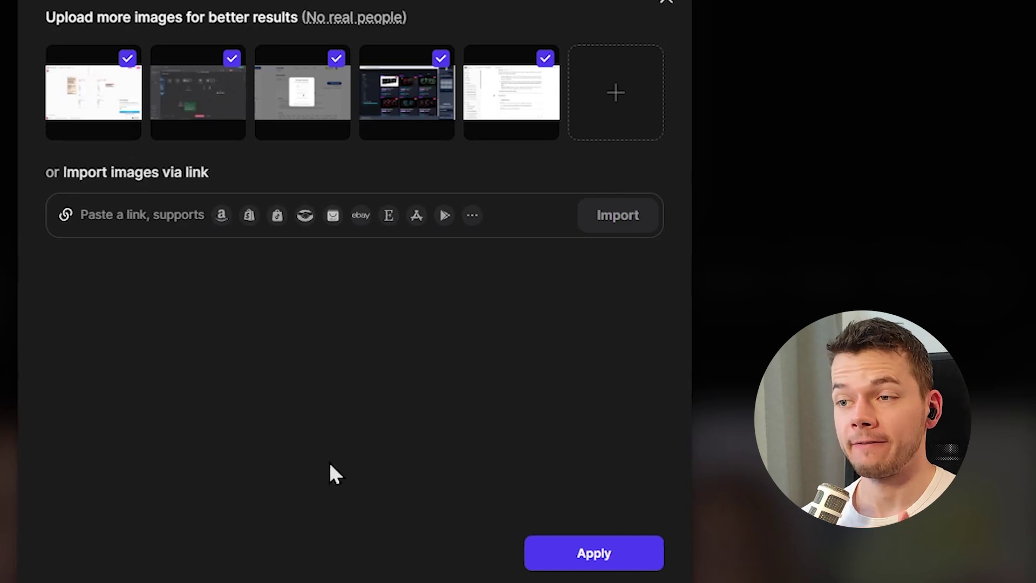
{"action": "left_click", "coordinate": [596, 552]}
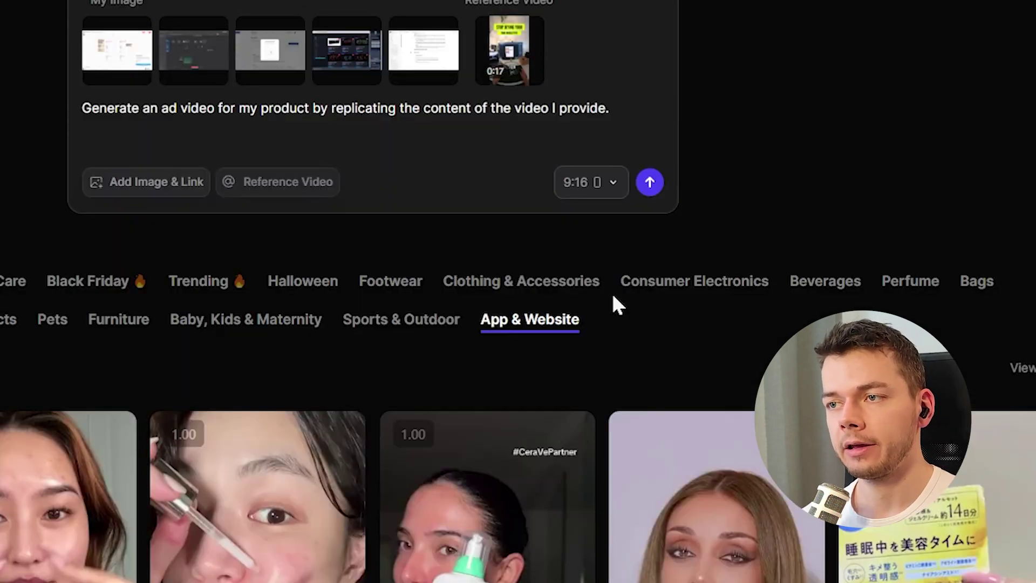
{"action": "left_click", "coordinate": [650, 239]}
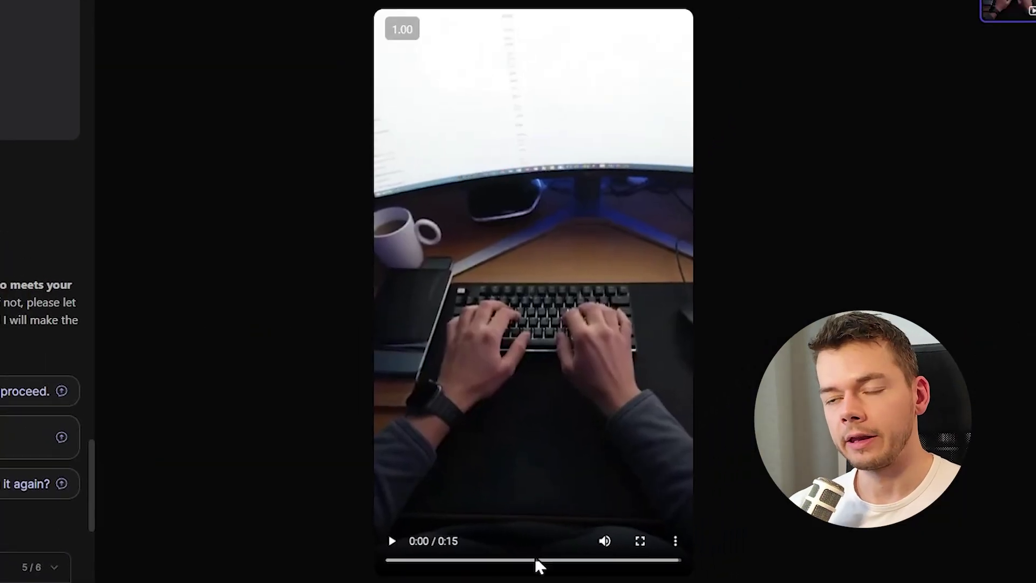
Play the generated AI Tool Corner channel ad through to its closing subscribe screen, pausing it along the way.
{"action": "left_click", "coordinate": [402, 544]}
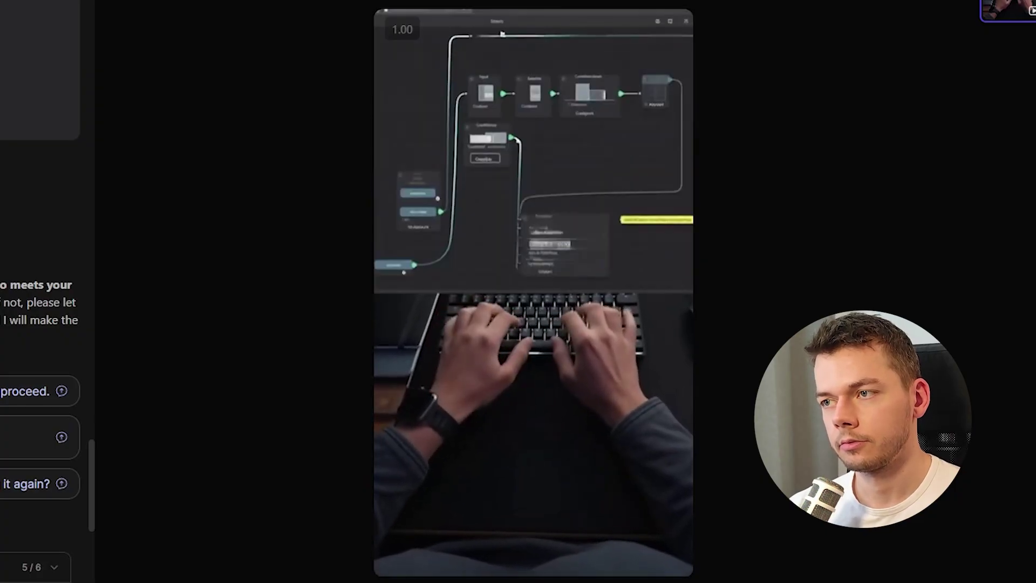
{"action": "left_click", "coordinate": [432, 491]}
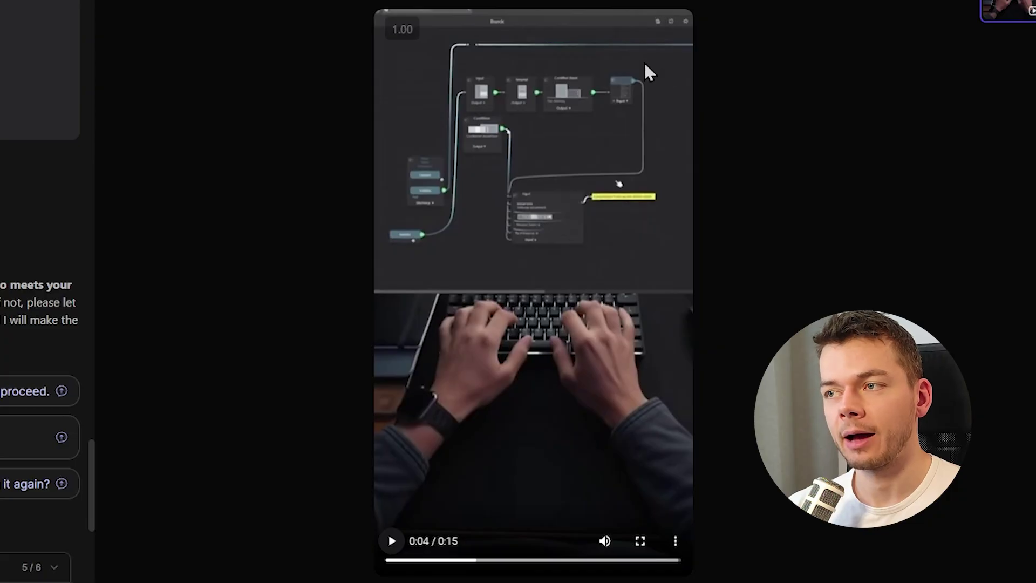
{"action": "left_click", "coordinate": [393, 542]}
{"action": "left_click", "coordinate": [393, 542]}
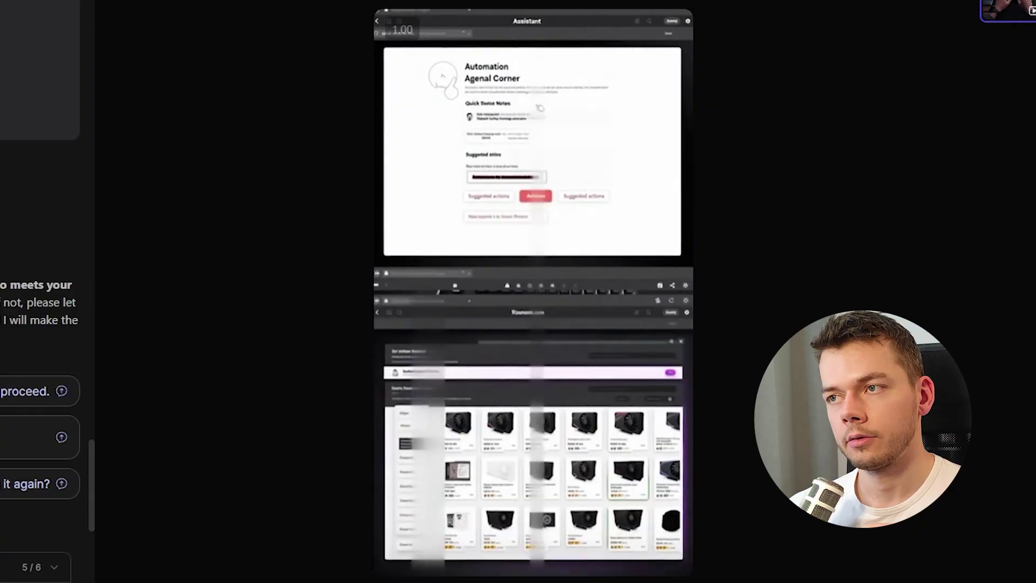
{"action": "mouse_move", "coordinate": [385, 553]}
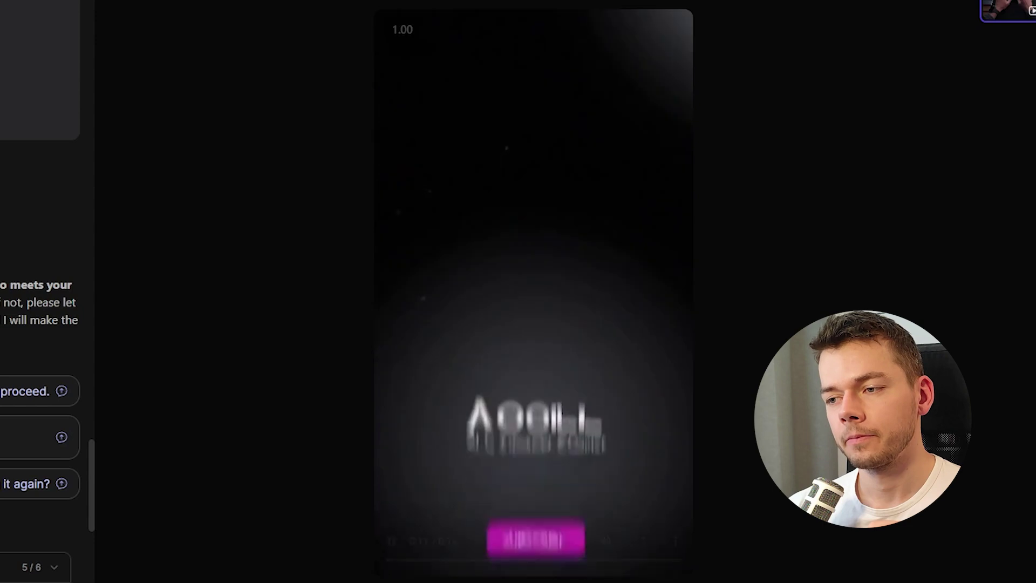
{"action": "left_click", "coordinate": [392, 540]}
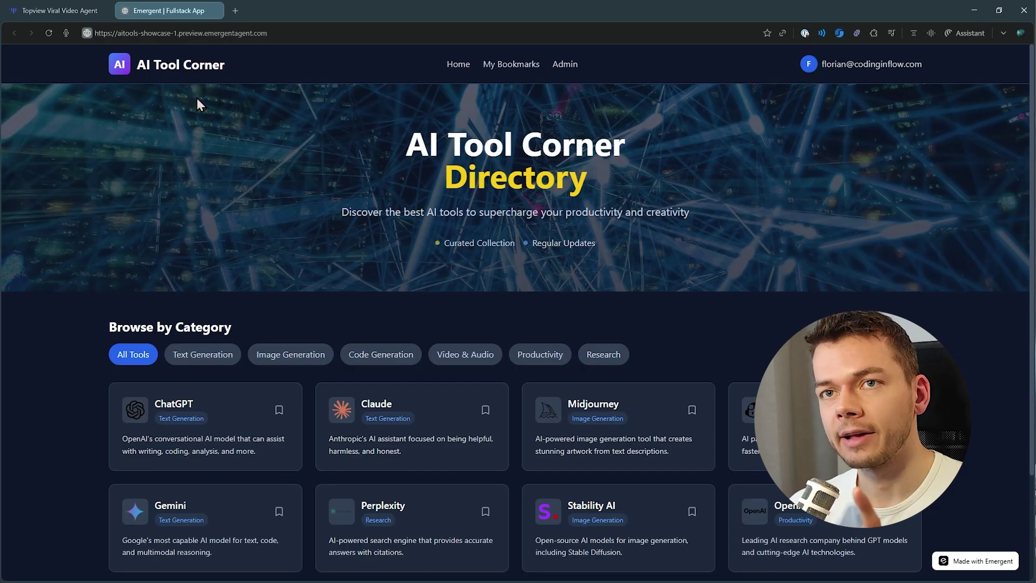
Return to the Topview session and watch the AI Tool Corner directory ad in full screen, pausing at the browse-by-category scene.
{"action": "left_click", "coordinate": [45, 9]}
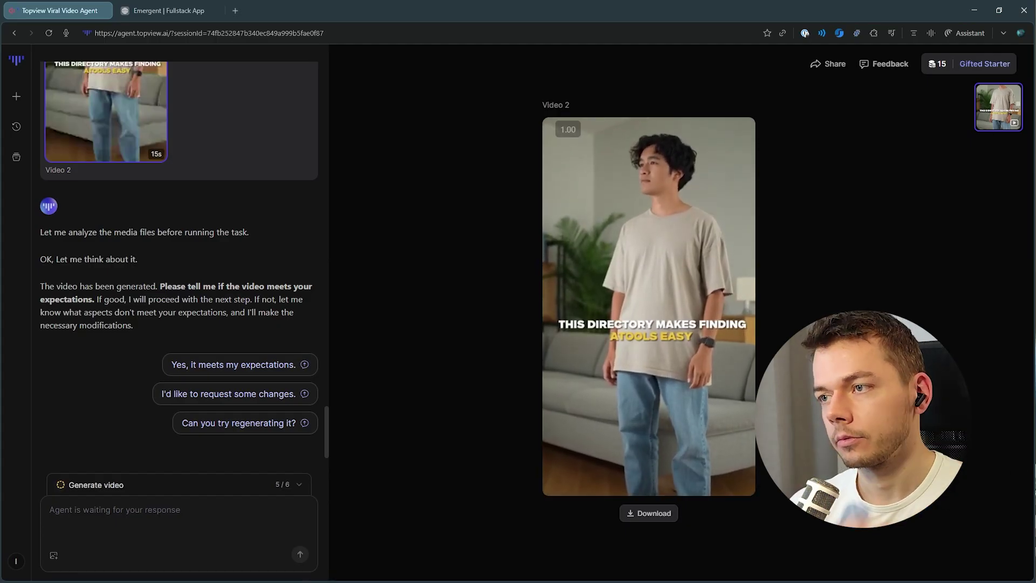
{"action": "left_click", "coordinate": [734, 474]}
{"action": "left_click", "coordinate": [719, 469]}
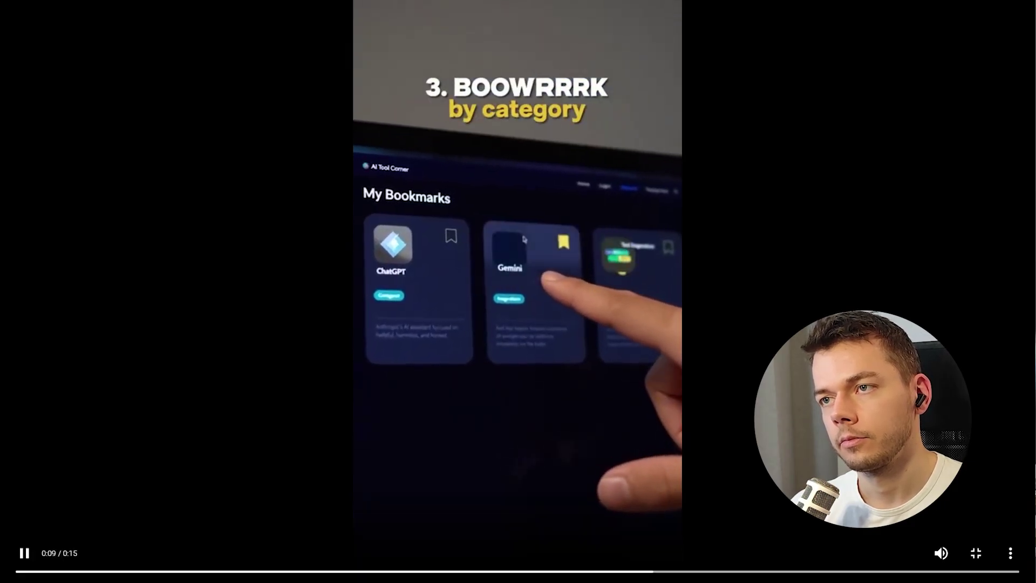
{"action": "left_click", "coordinate": [24, 552]}
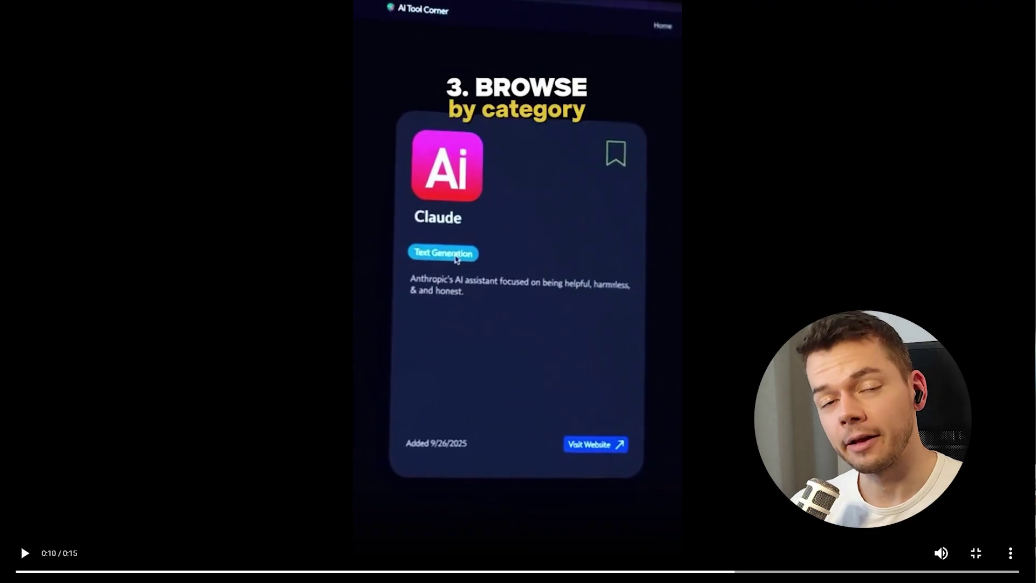
{"action": "key", "text": "space"}
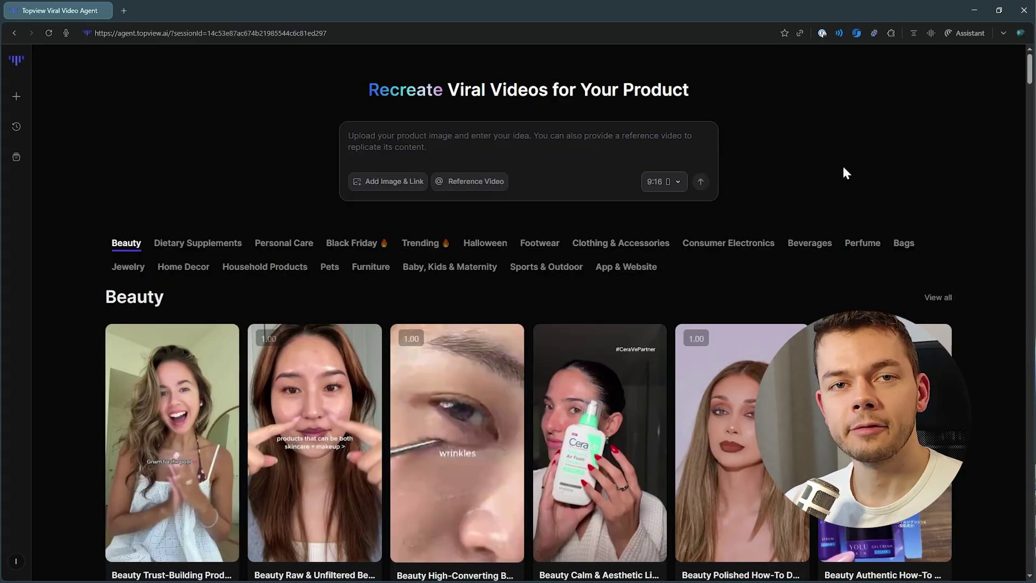
Switch to VLC media player and review the generated OG Kush pillow and scented candle ads.
{"action": "scroll", "coordinate": [844, 171], "scroll_direction": "down", "scroll_amount": 8}
{"action": "scroll", "coordinate": [863, 188], "scroll_direction": "down", "scroll_amount": 5}
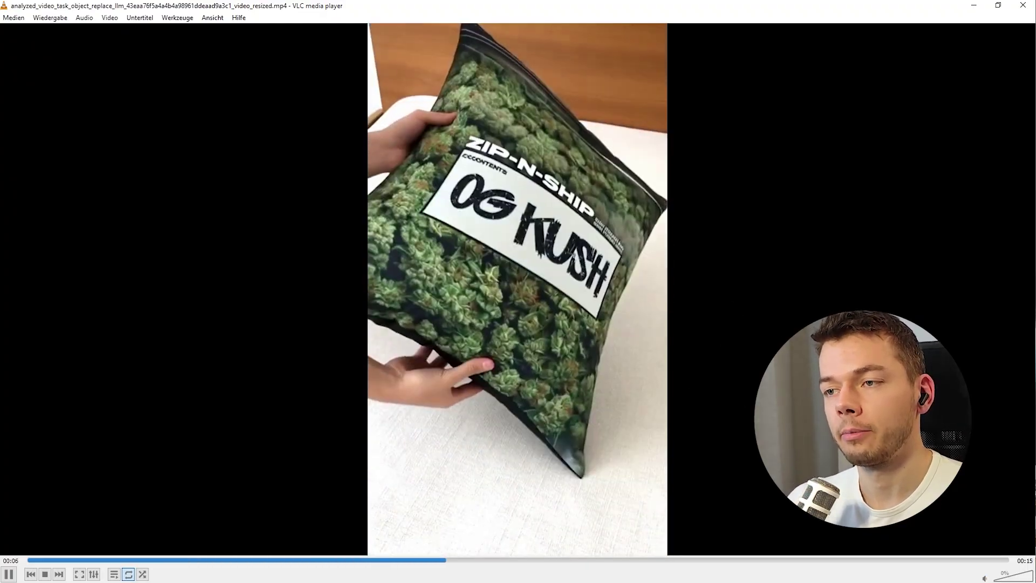
{"action": "key", "text": "space"}
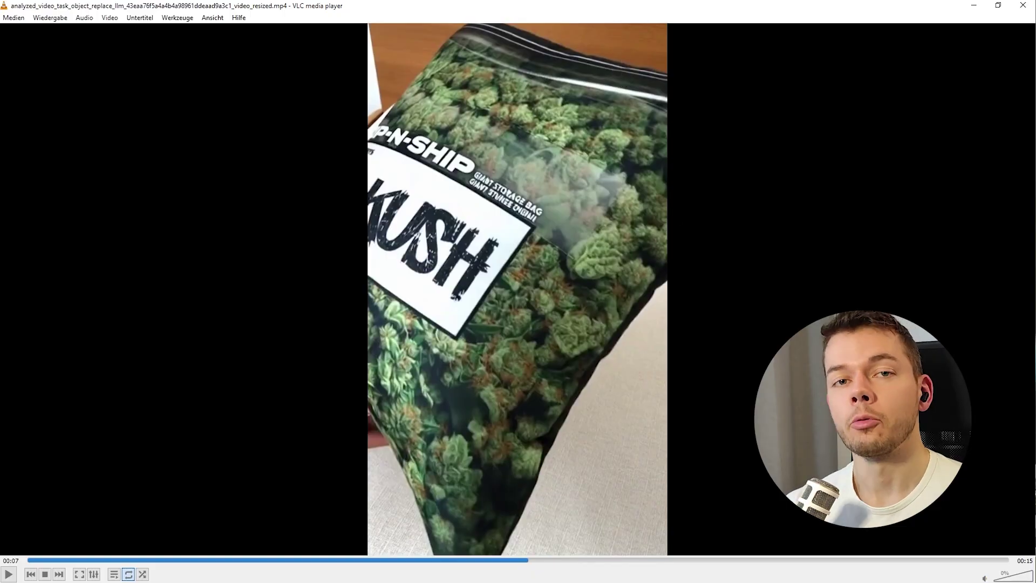
{"action": "key", "text": "space"}
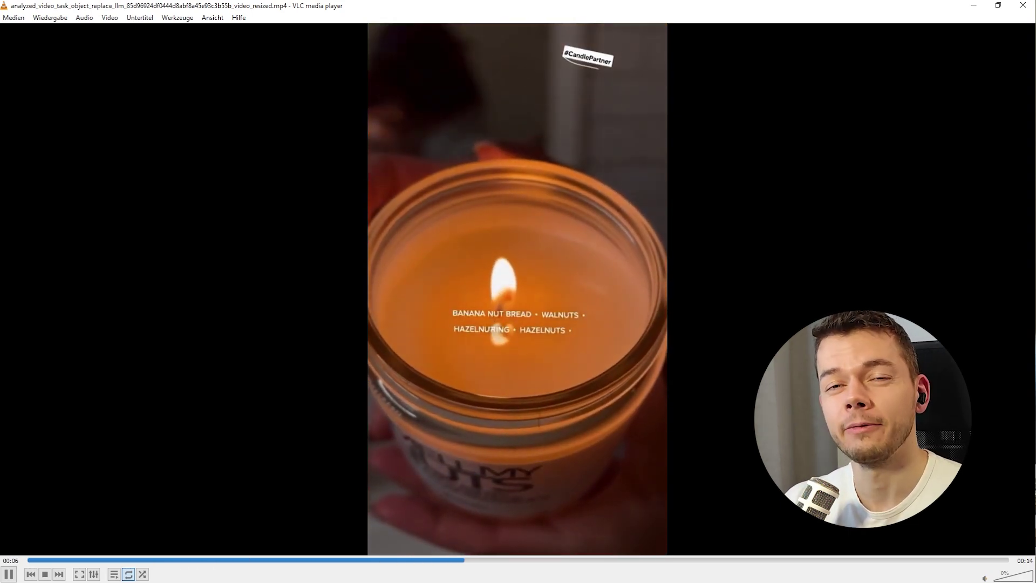
{"action": "left_click", "coordinate": [593, 307]}
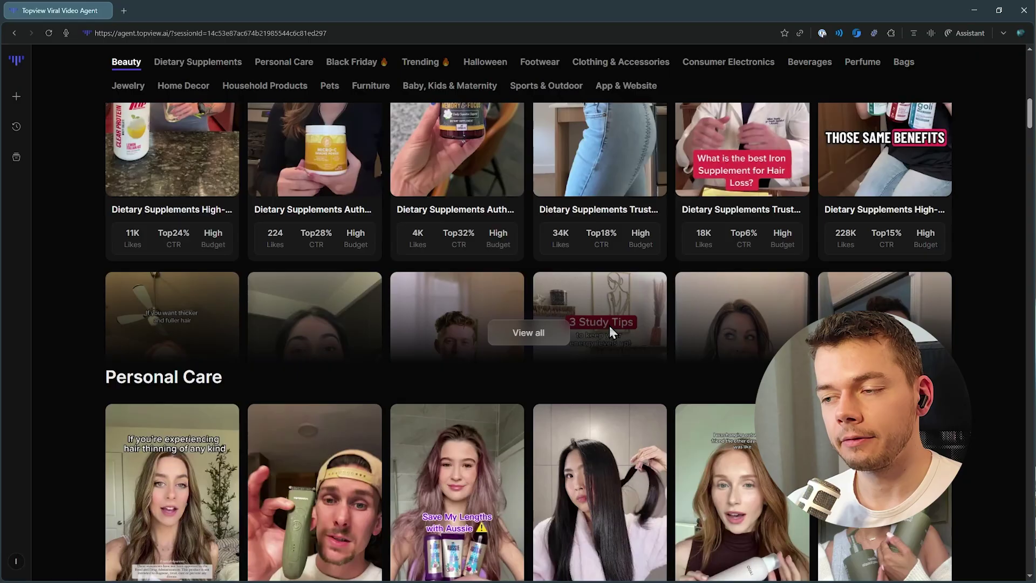
Browse Topview's viral video template gallery through the Beauty, Dietary Supplements, Personal Care and Black Friday categories.
{"action": "scroll", "coordinate": [609, 327], "scroll_direction": "down", "scroll_amount": 5}
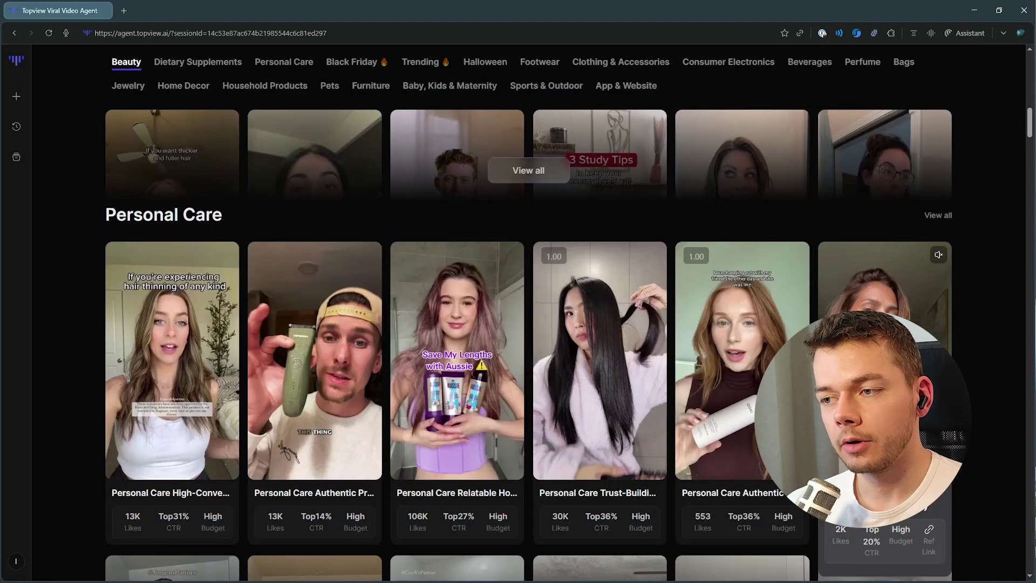
{"action": "scroll", "coordinate": [972, 351], "scroll_direction": "up", "scroll_amount": 5}
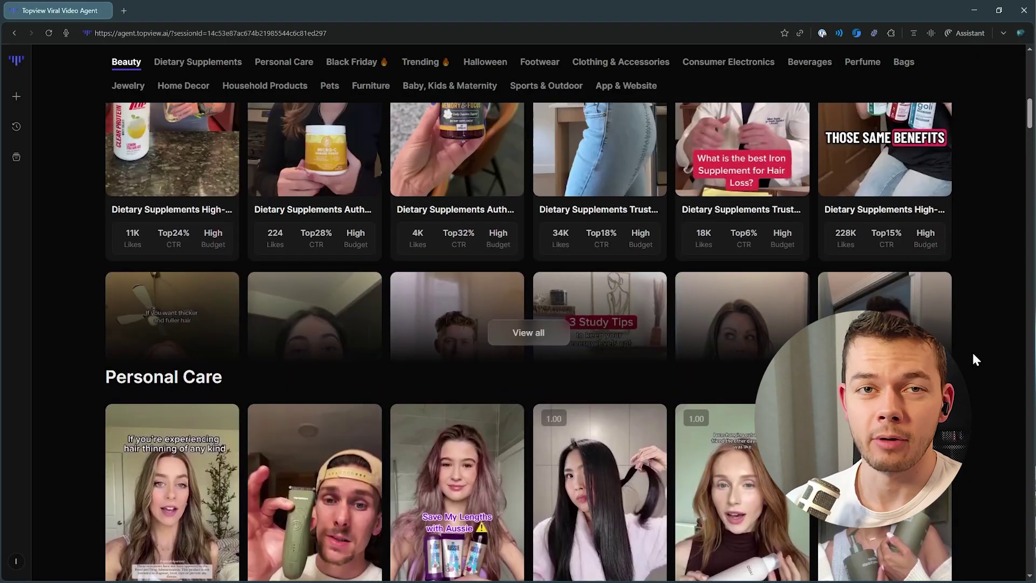
{"action": "scroll", "coordinate": [972, 351], "scroll_direction": "up", "scroll_amount": 5}
{"action": "scroll", "coordinate": [972, 350], "scroll_direction": "up", "scroll_amount": 3}
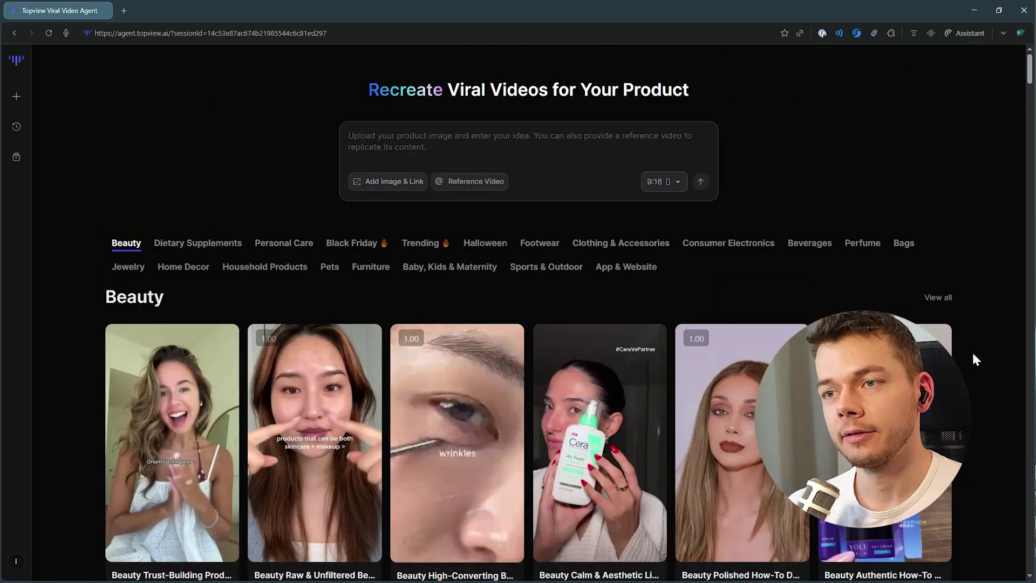
{"action": "scroll", "coordinate": [938, 302], "scroll_direction": "down", "scroll_amount": 3}
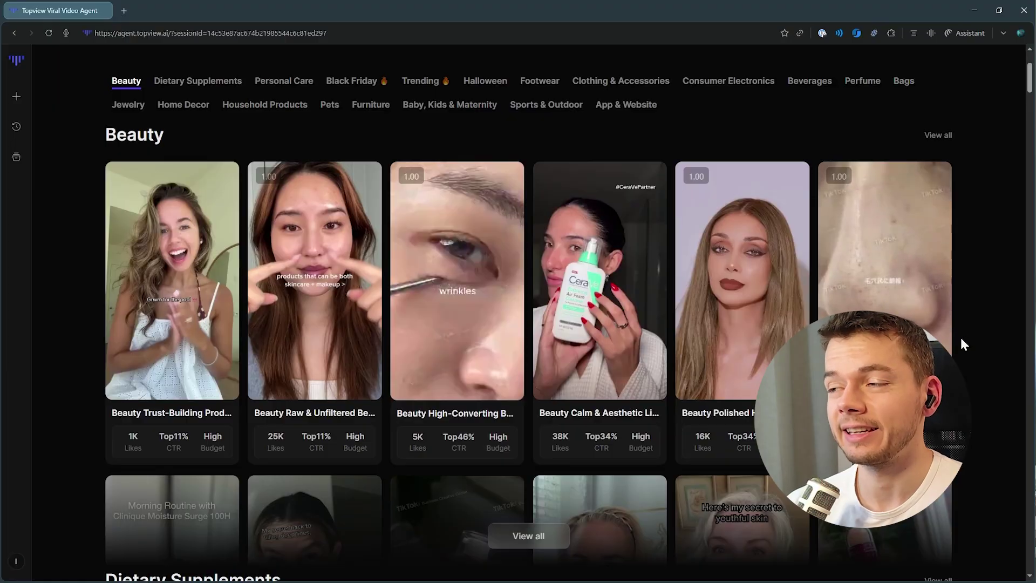
{"action": "scroll", "coordinate": [976, 286], "scroll_direction": "down", "scroll_amount": 13}
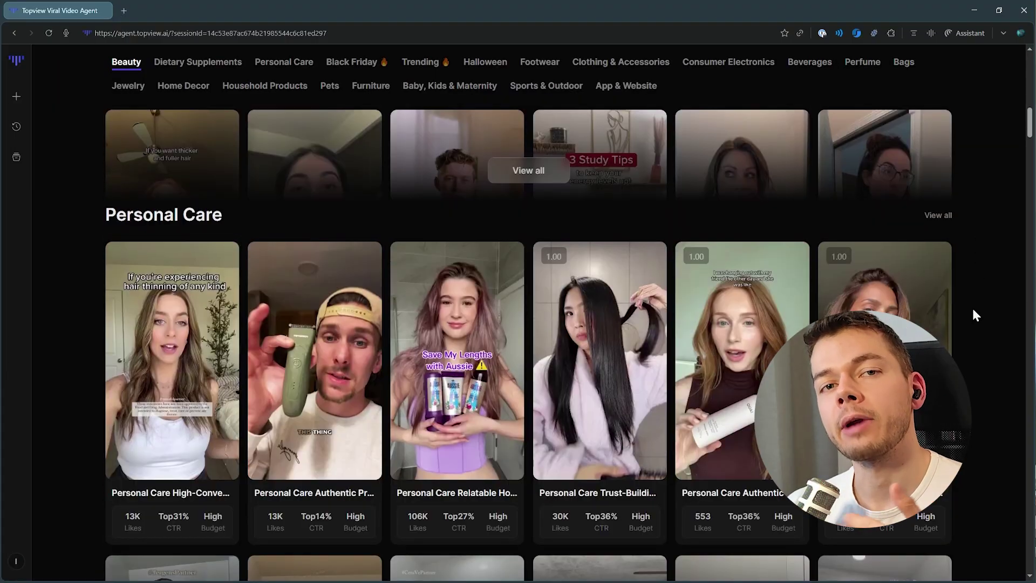
{"action": "scroll", "coordinate": [973, 316], "scroll_direction": "down", "scroll_amount": 6}
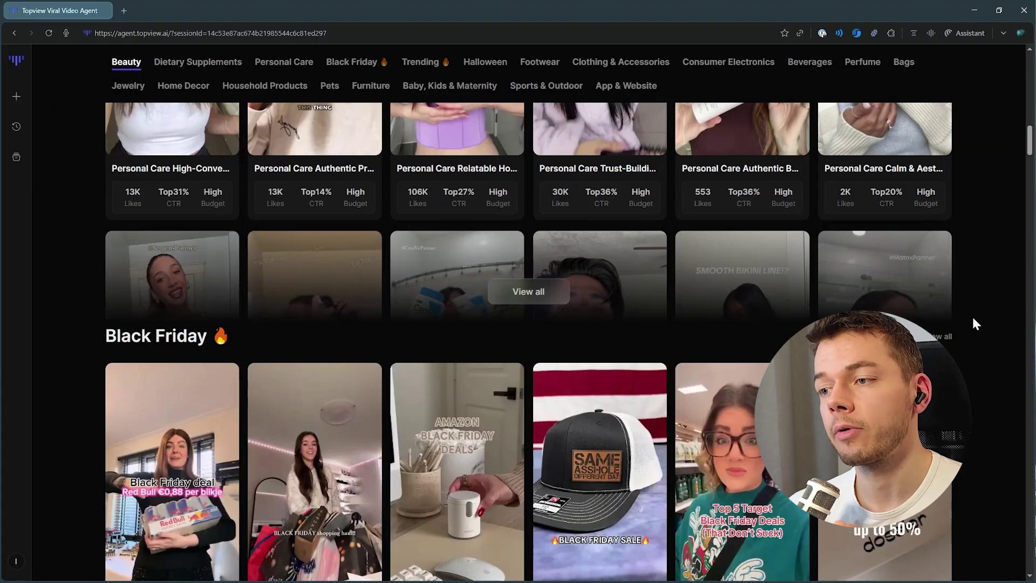
{"action": "scroll", "coordinate": [973, 318], "scroll_direction": "down", "scroll_amount": 5}
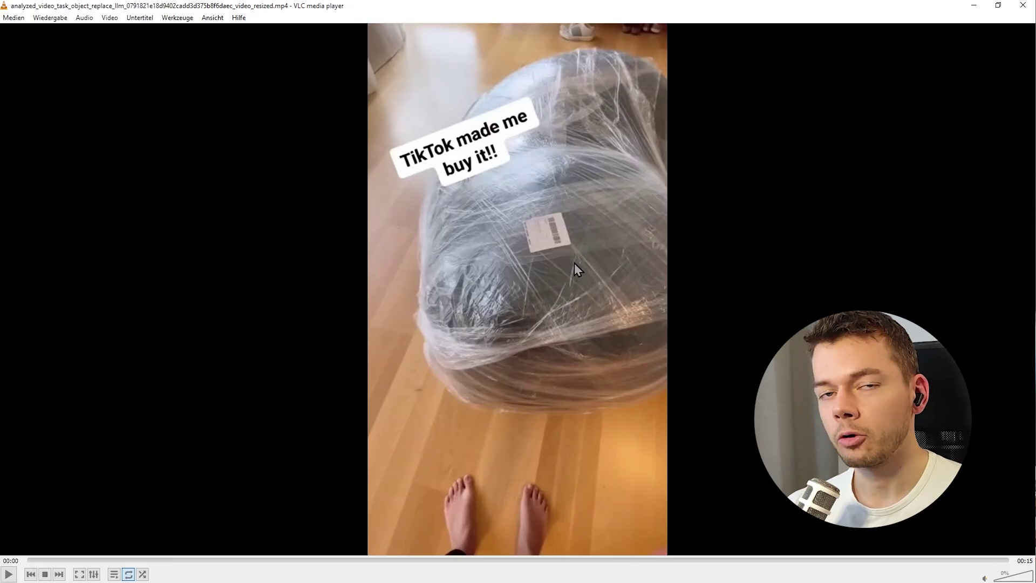
Play the generated gorilla sofa ad in VLC media player with the volume raised to 100%.
{"action": "key", "text": "space"}
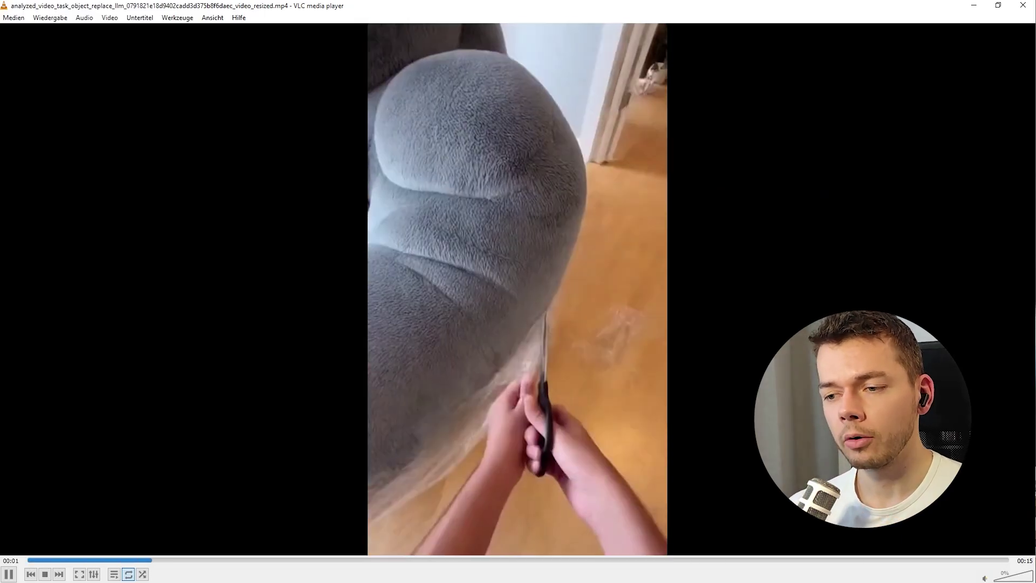
{"action": "scroll", "coordinate": [814, 280], "scroll_direction": "up", "scroll_amount": 9}
{"action": "scroll", "coordinate": [811, 276], "scroll_direction": "up", "scroll_amount": 11}
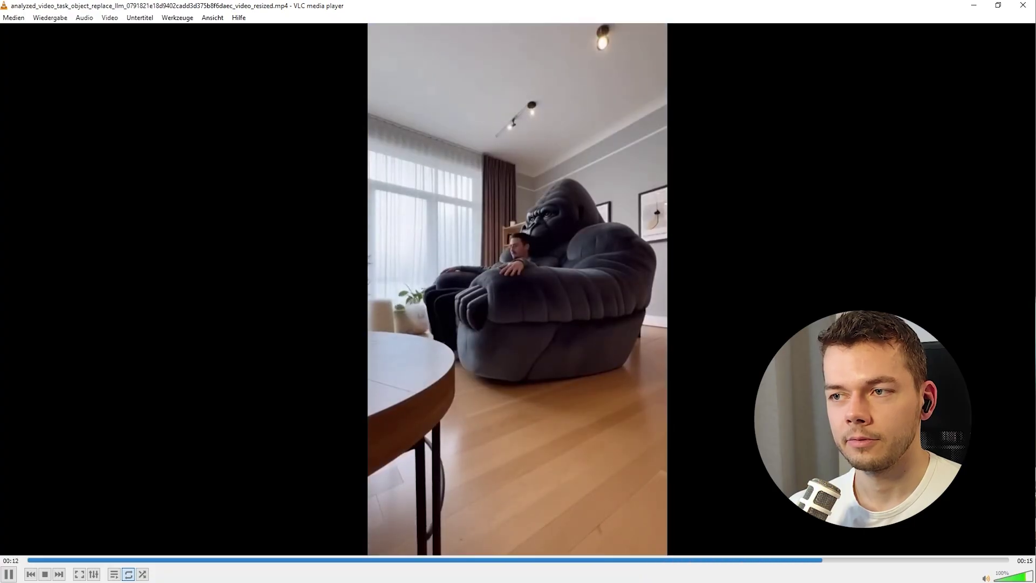
{"action": "key", "text": "space"}
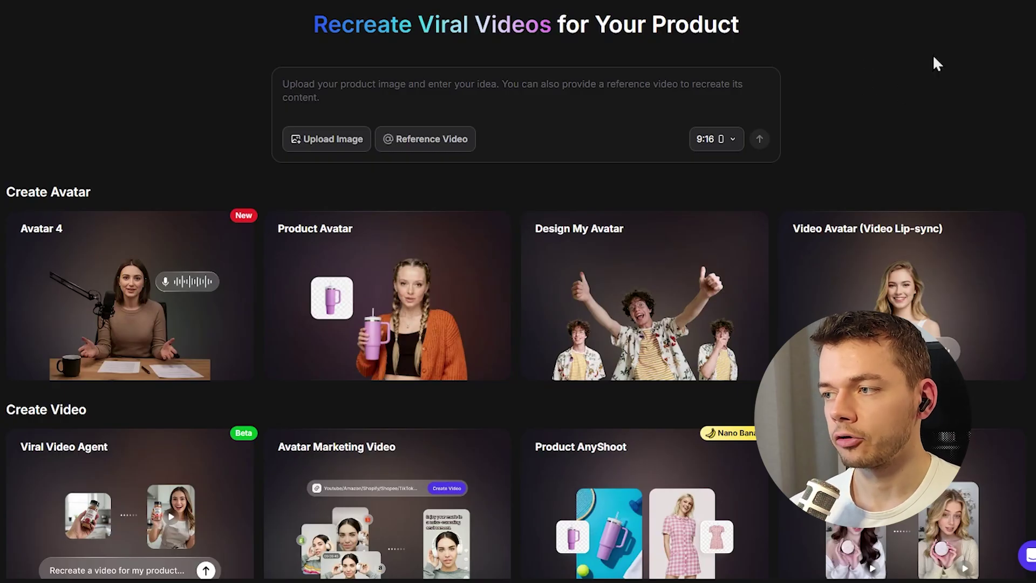
Look over Topview's avatar and video creation tools and open Product AnyShoot.
{"action": "scroll", "coordinate": [995, 35], "scroll_direction": "down", "scroll_amount": 4}
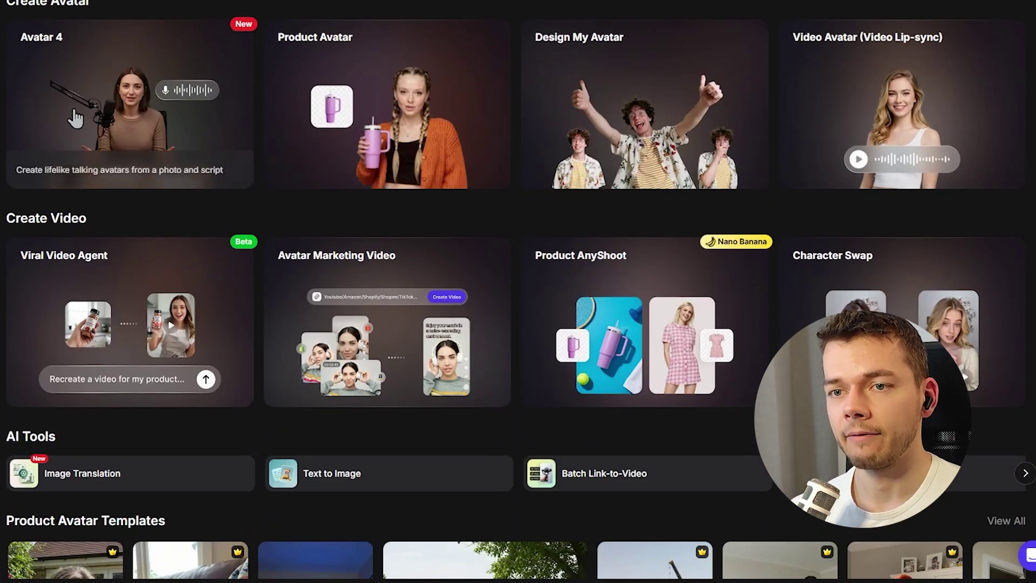
{"action": "scroll", "coordinate": [695, 190], "scroll_direction": "down", "scroll_amount": 4}
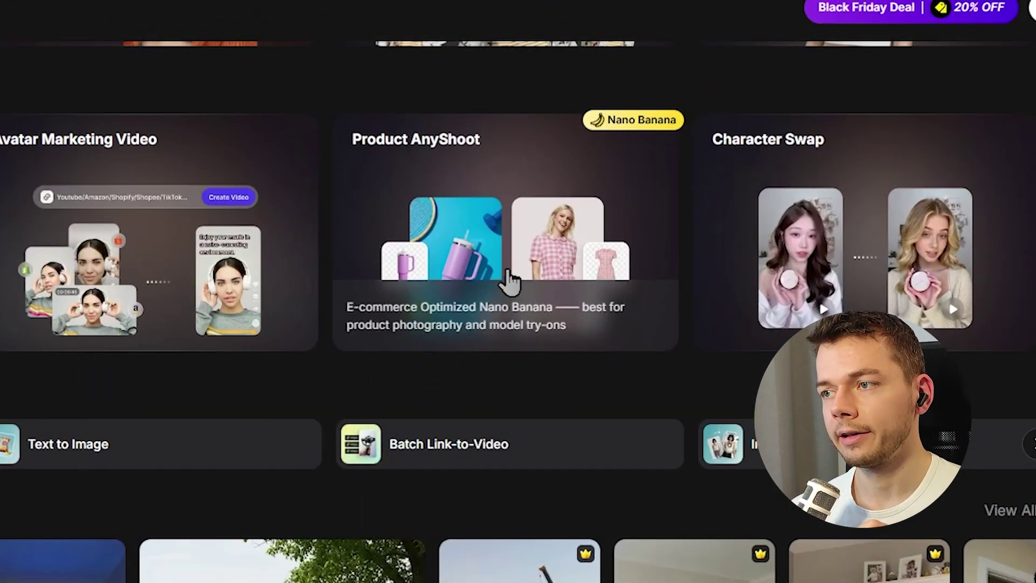
{"action": "left_click", "coordinate": [510, 245]}
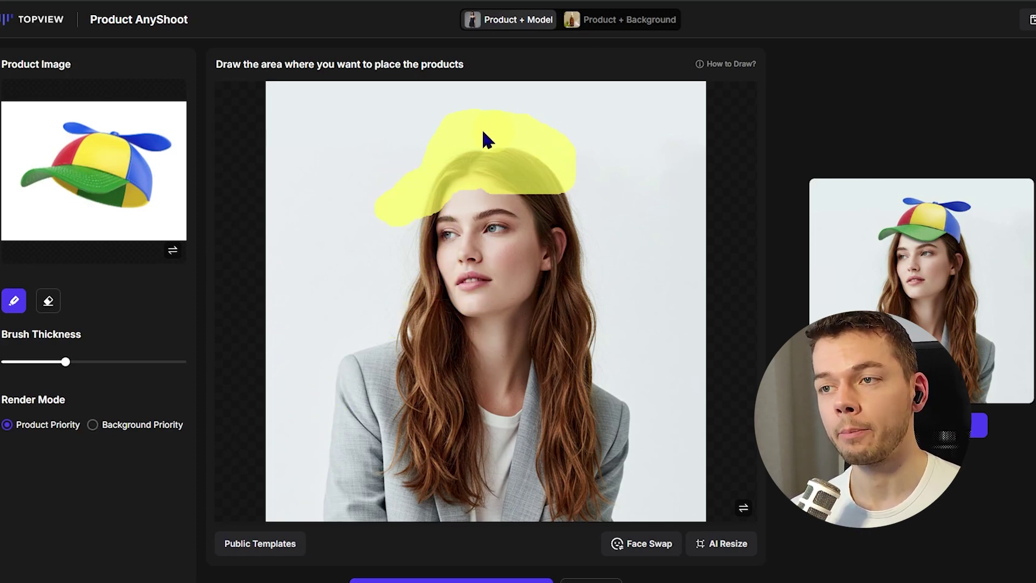
View the generated image of the model wearing the propeller cap at full size, and close the preview.
{"action": "mouse_move", "coordinate": [896, 279]}
{"action": "left_click", "coordinate": [941, 253]}
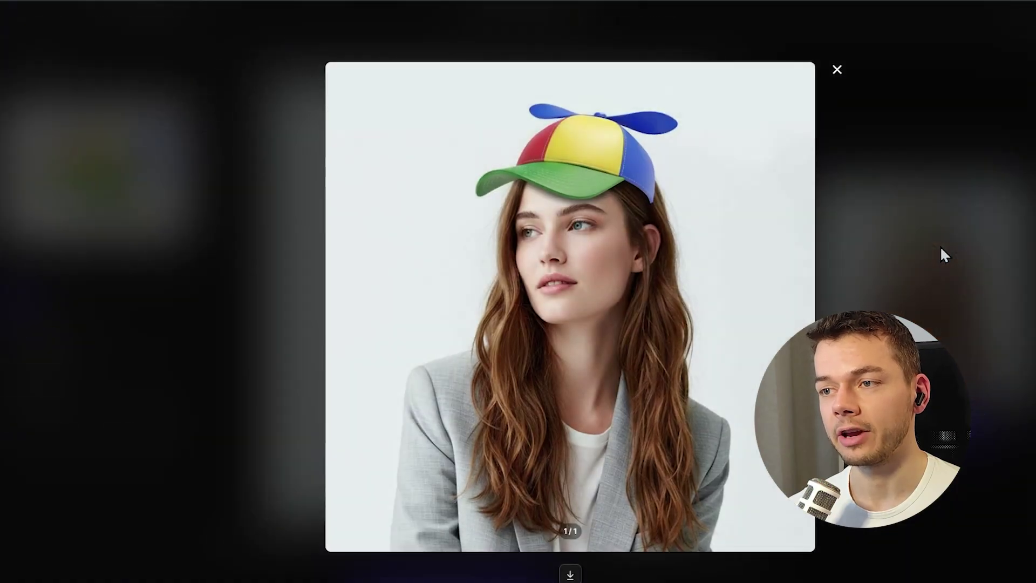
{"action": "left_click", "coordinate": [922, 241]}
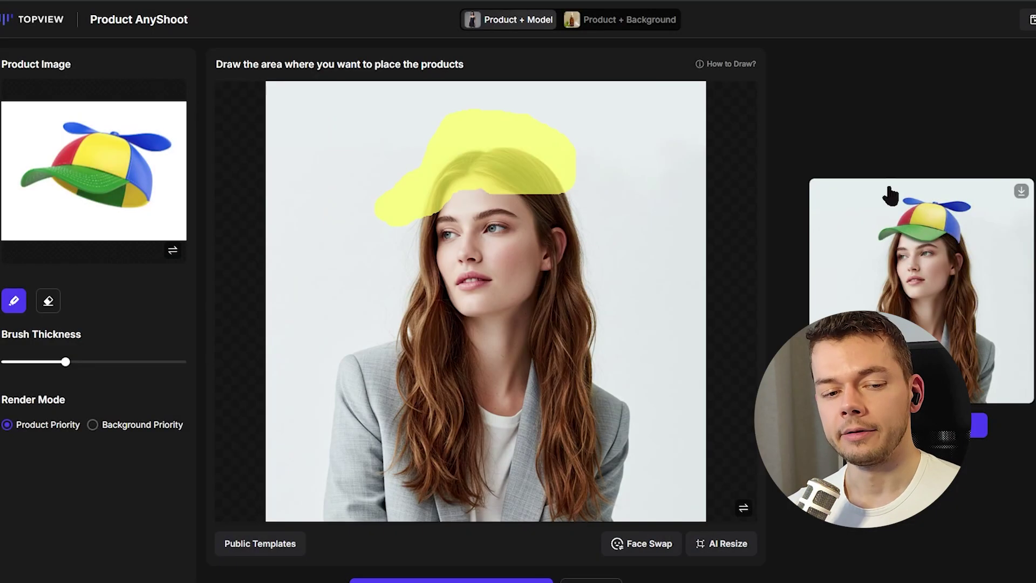
Switch Product AnyShoot to Product + Background and inspect the enlarged propeller cap image in the home scene.
{"action": "left_click", "coordinate": [636, 24]}
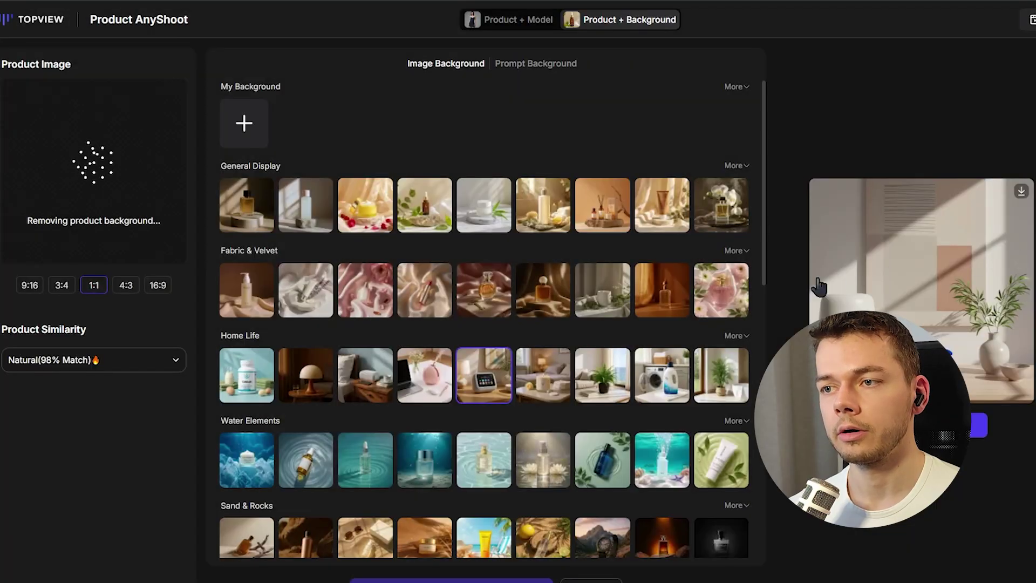
{"action": "left_click", "coordinate": [958, 344]}
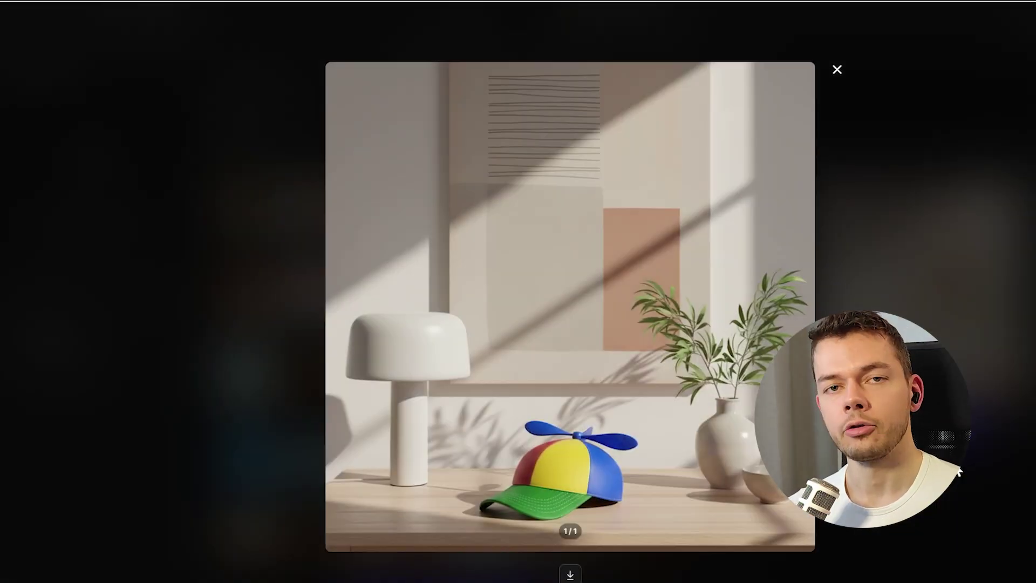
{"action": "left_click", "coordinate": [923, 306]}
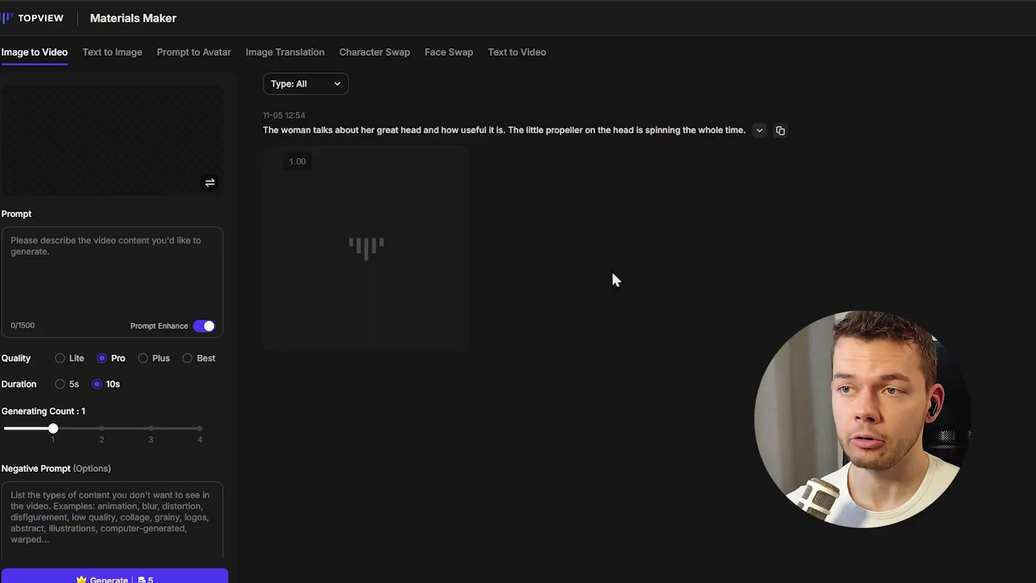
Play the generated video of the woman in the propeller cap enlarged in Materials Maker, and close the preview.
{"action": "left_click", "coordinate": [122, 249]}
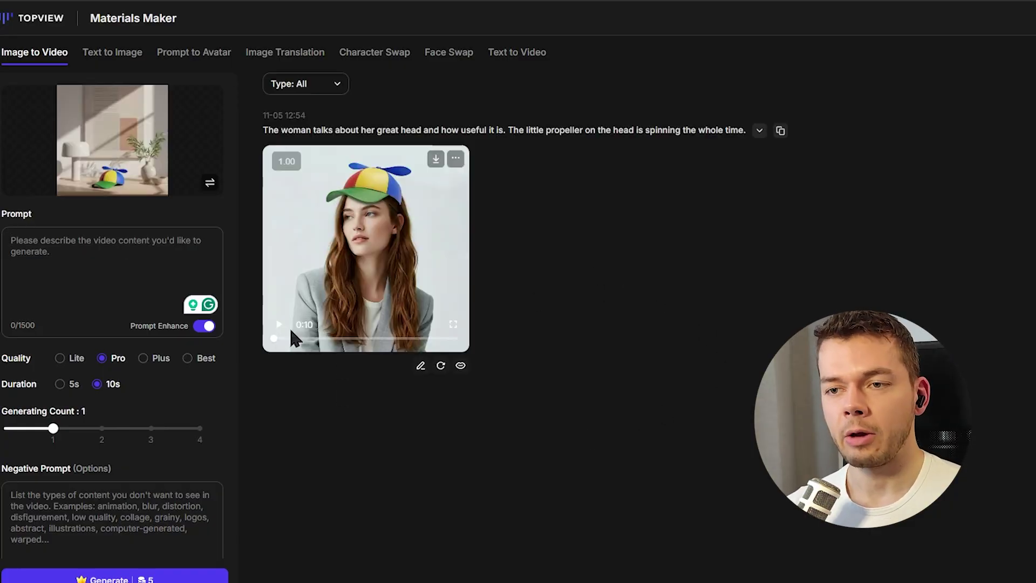
{"action": "left_click", "coordinate": [446, 331]}
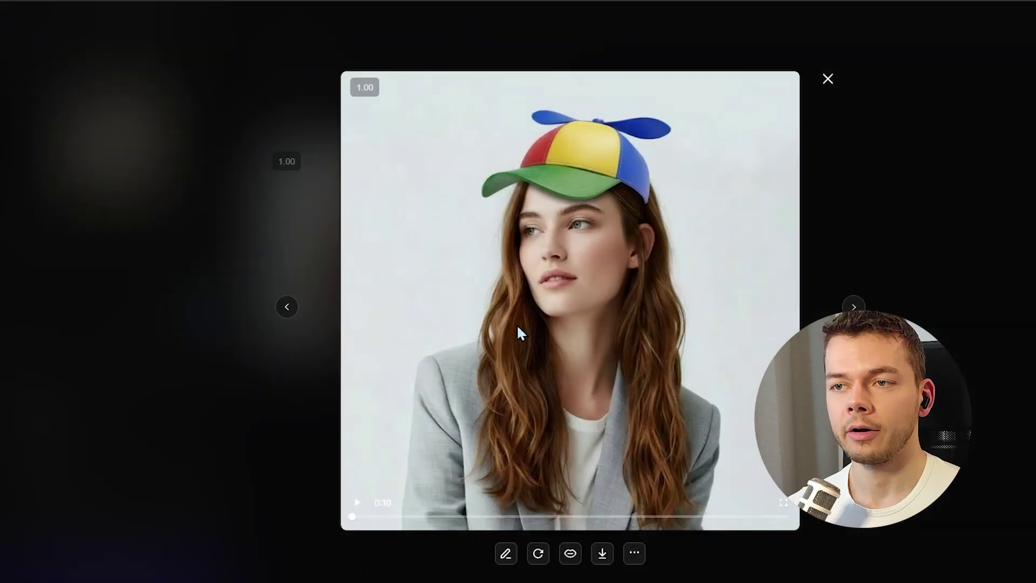
{"action": "left_click", "coordinate": [549, 250]}
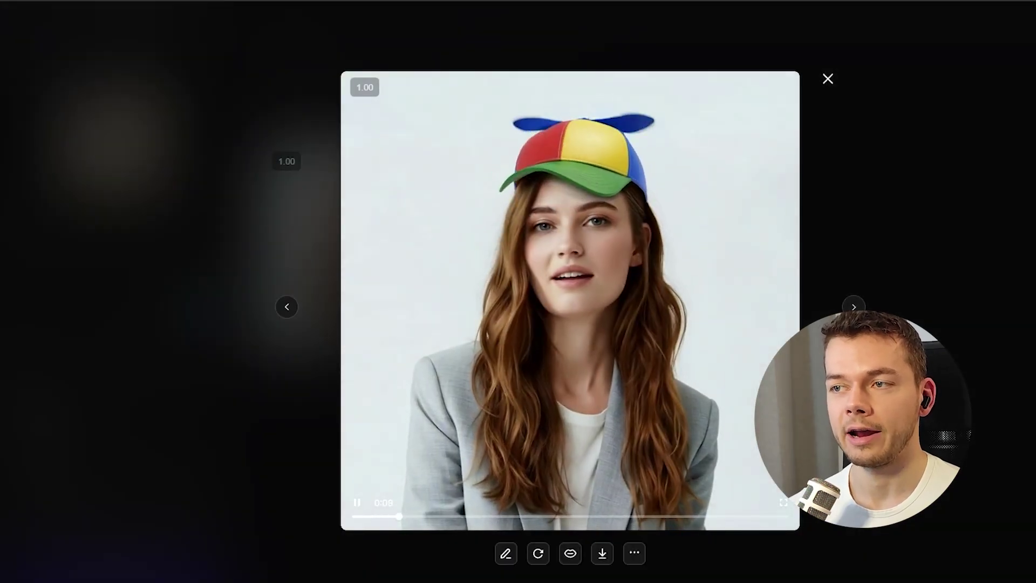
{"action": "left_click", "coordinate": [826, 84]}
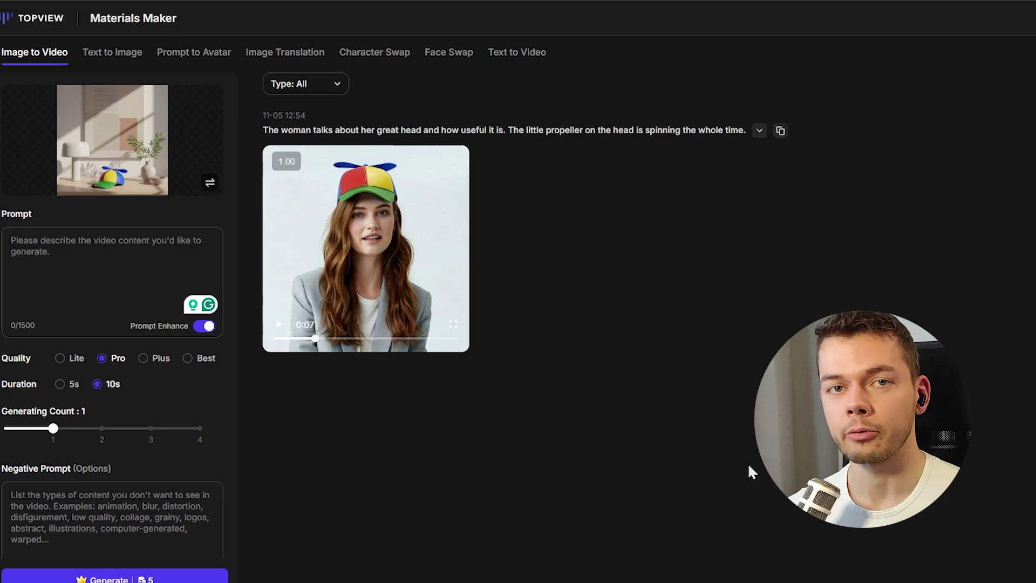